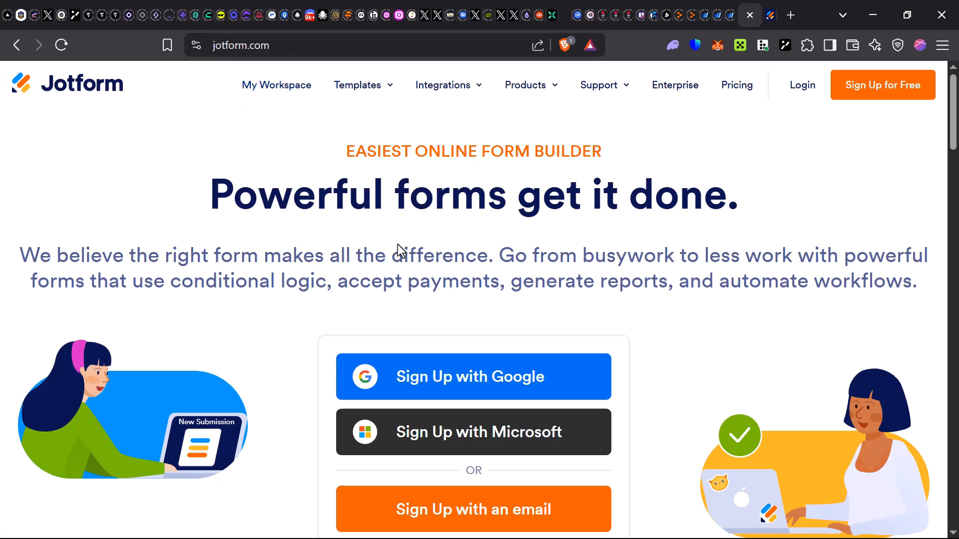
drag(240, 199, 759, 235)
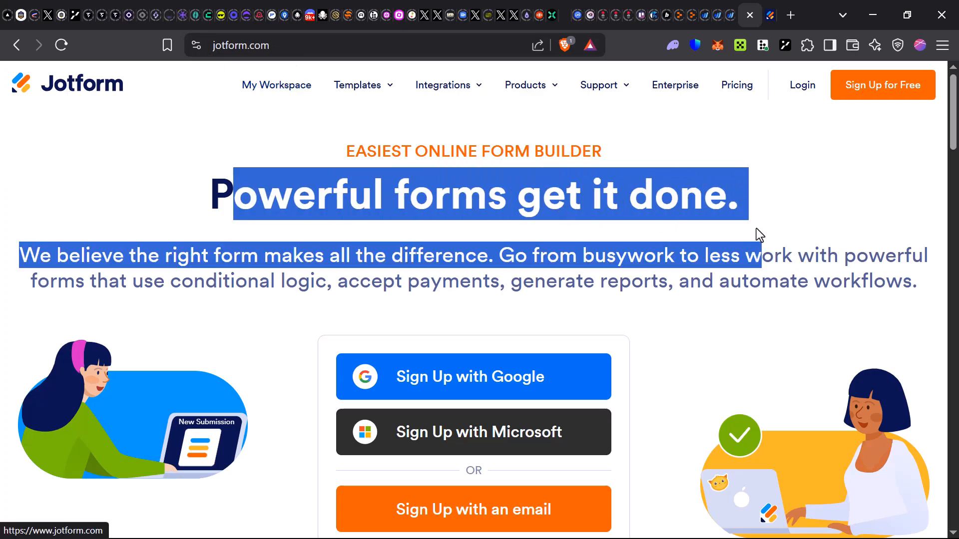
click(638, 248)
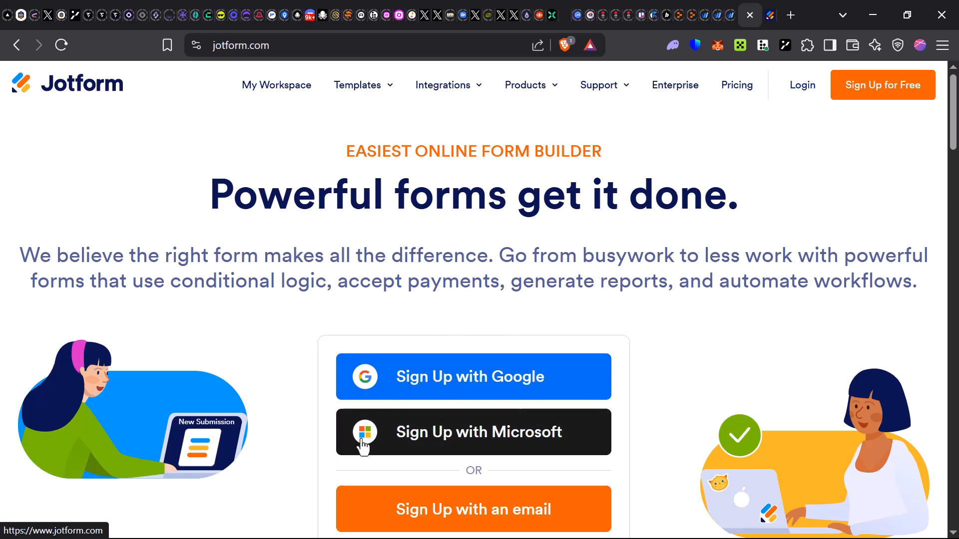
scroll(499, 448, down, 1)
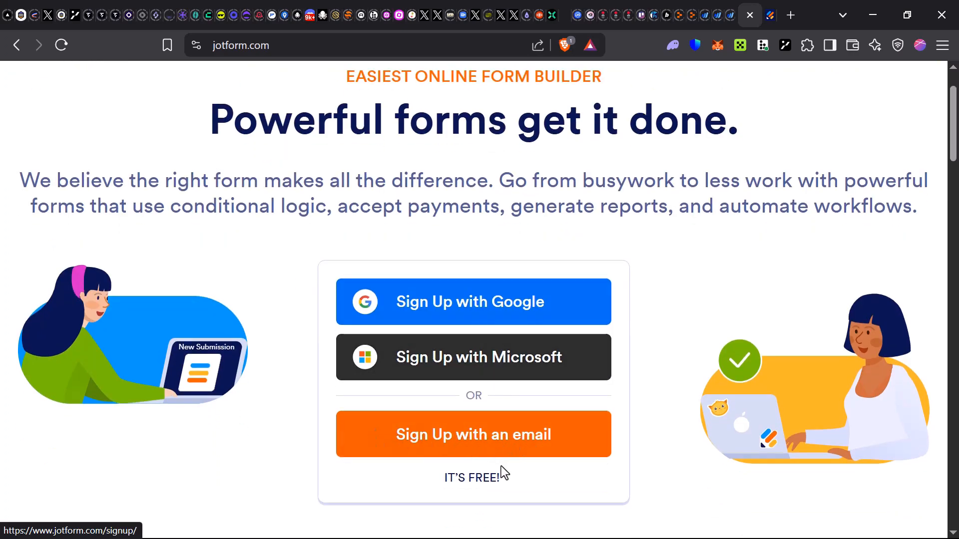
scroll(619, 395, up, 1)
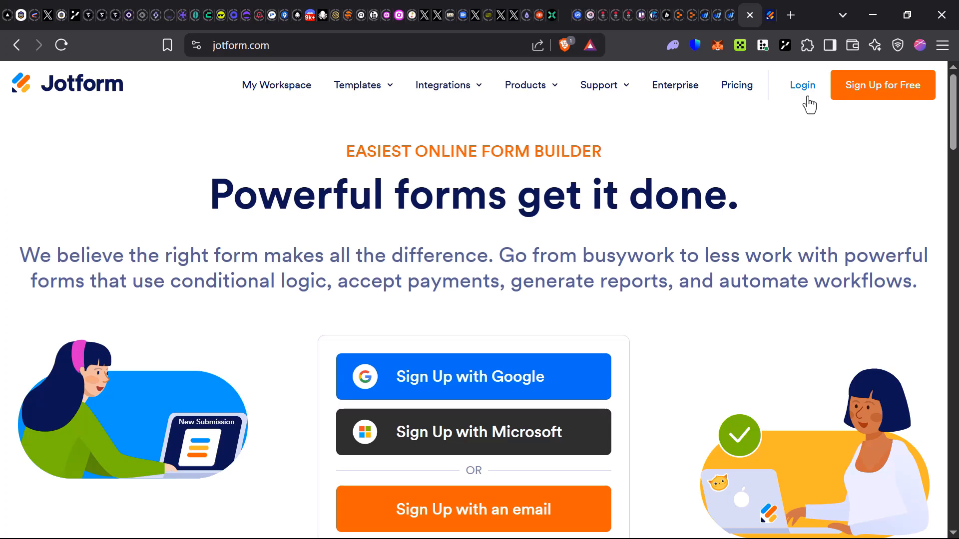
Step: Log in to Jotform with a Google account
click(802, 86)
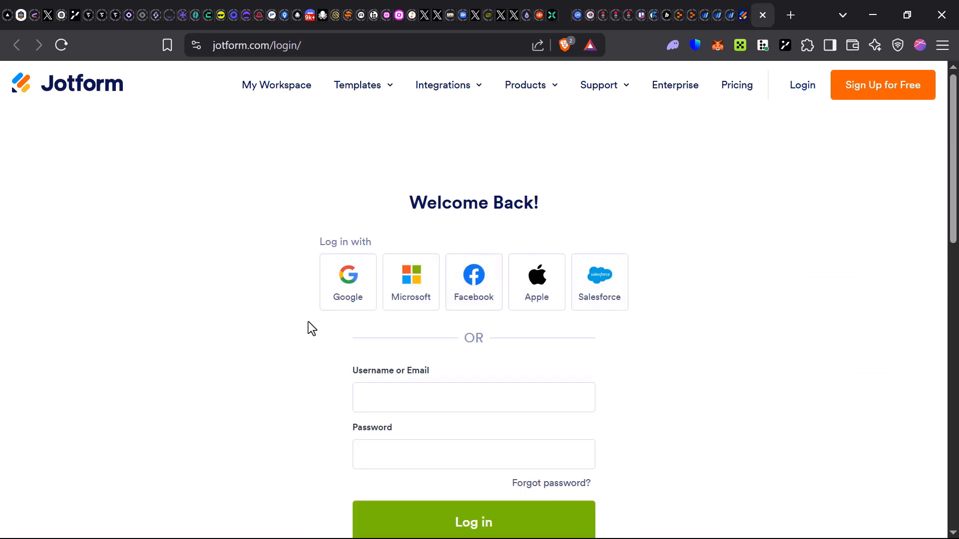
click(353, 296)
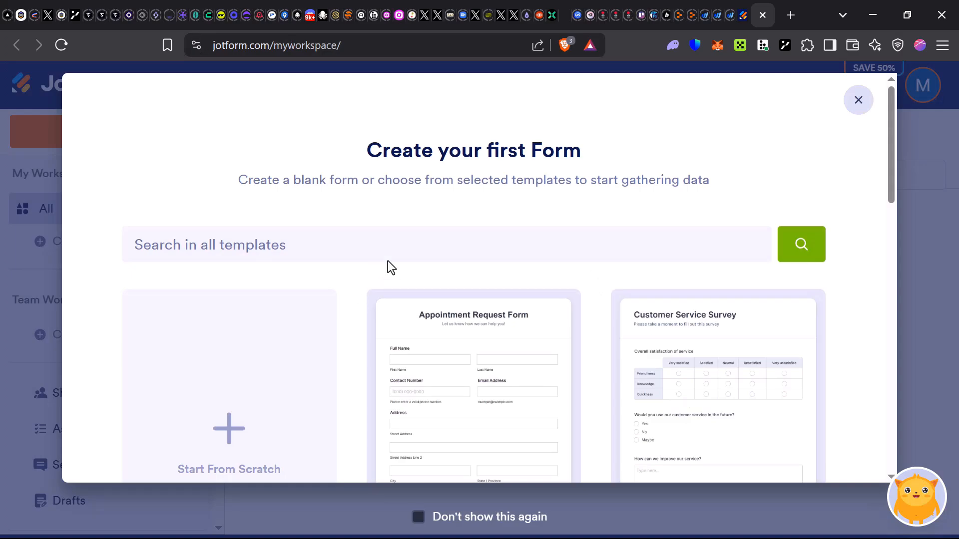
drag(364, 151, 636, 169)
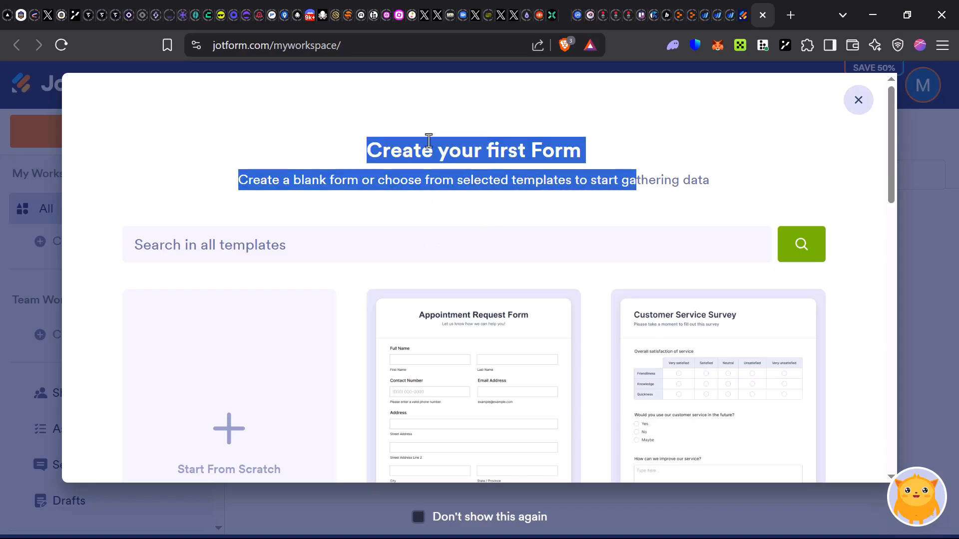
click(561, 163)
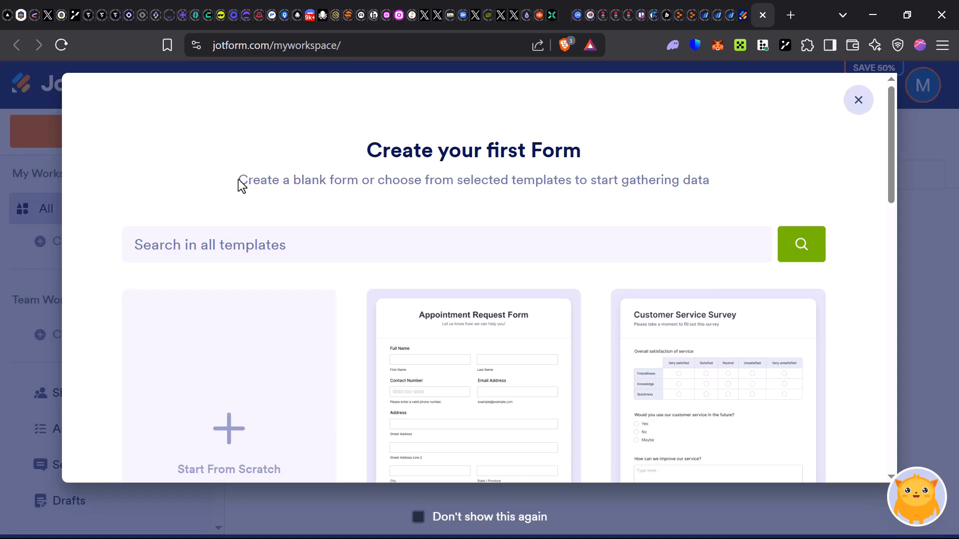
drag(240, 182, 456, 189)
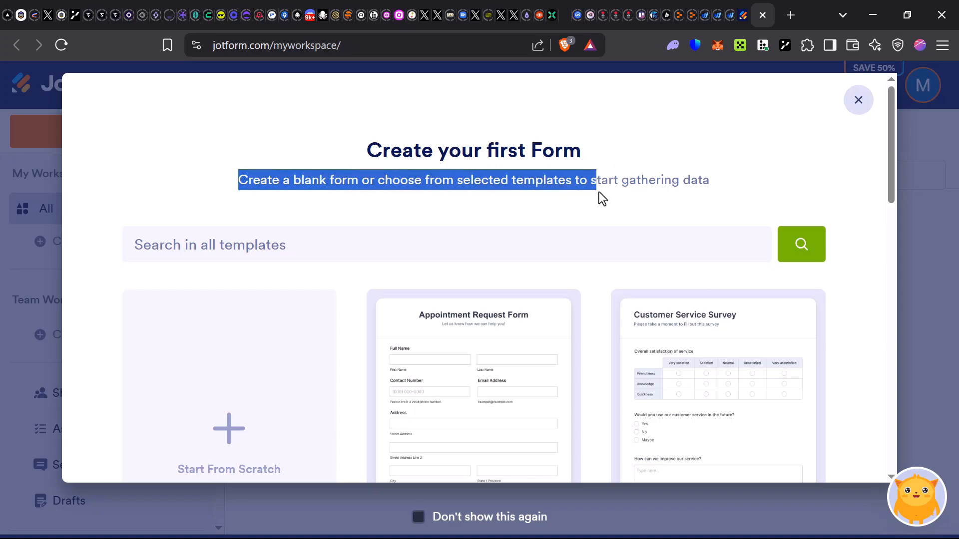
drag(643, 194, 763, 191)
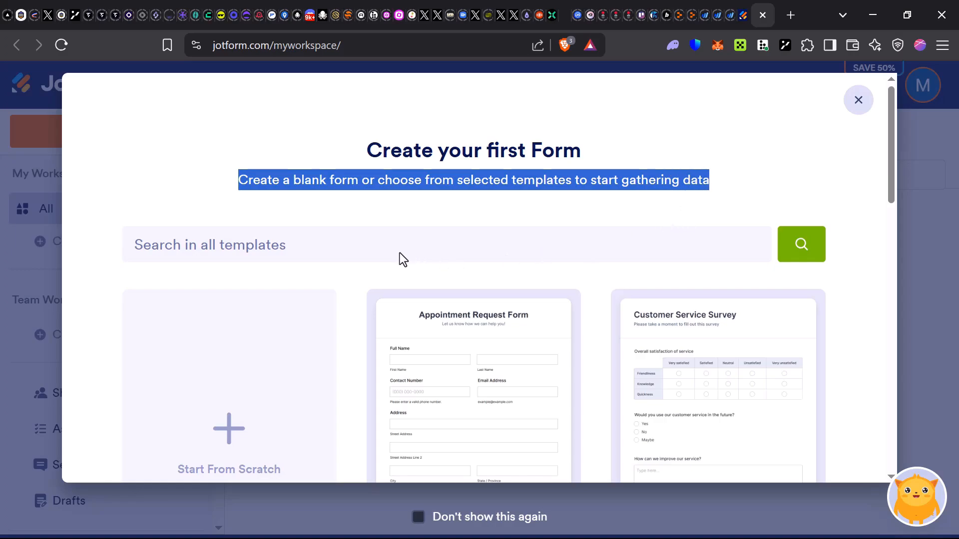
scroll(404, 260, down, 3)
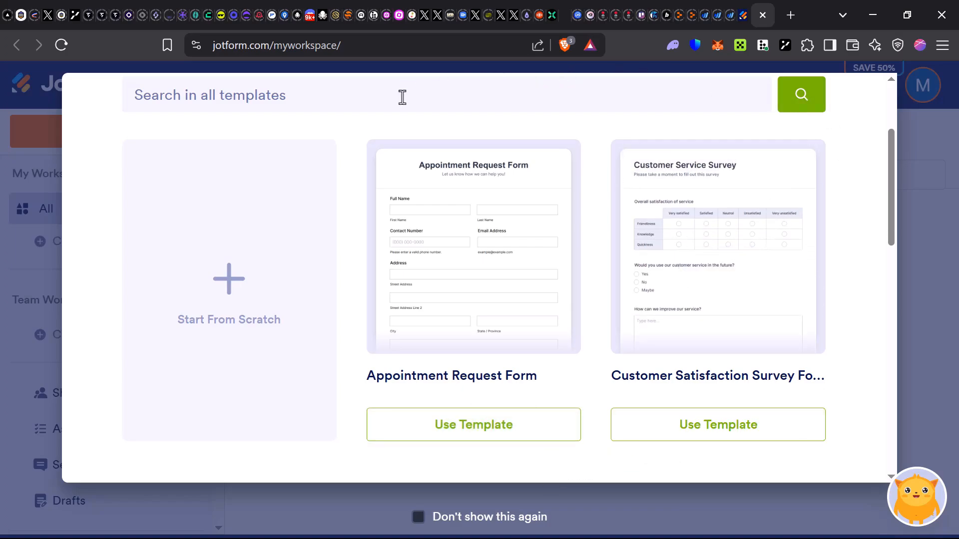
scroll(687, 191, up, 3)
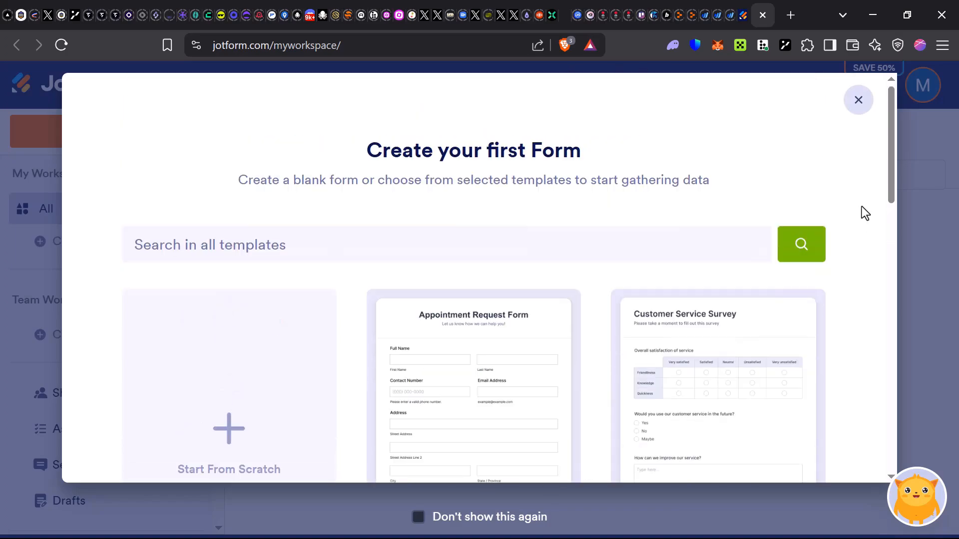
Step: Dismiss the first-form template prompt and start creating a new item of type Form
click(850, 113)
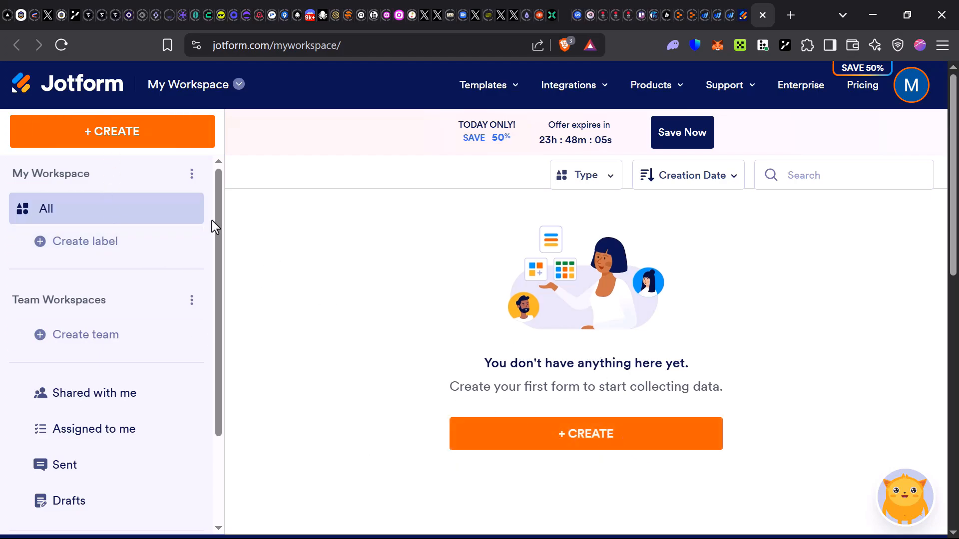
click(97, 141)
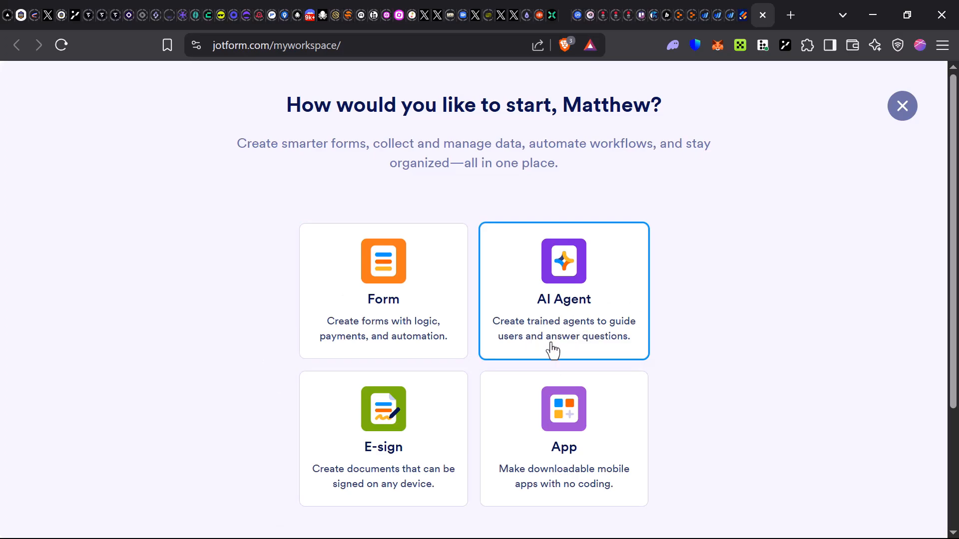
scroll(589, 395, down, 2)
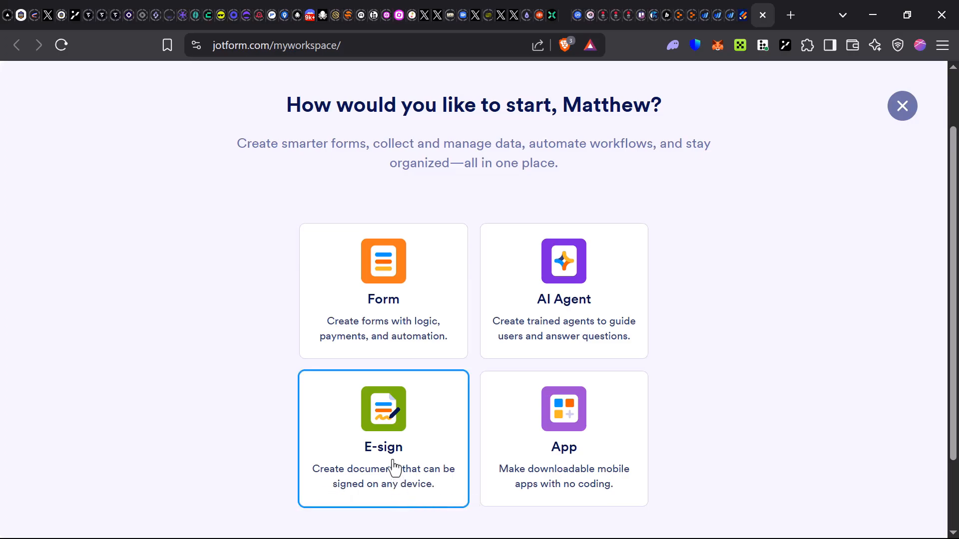
click(404, 311)
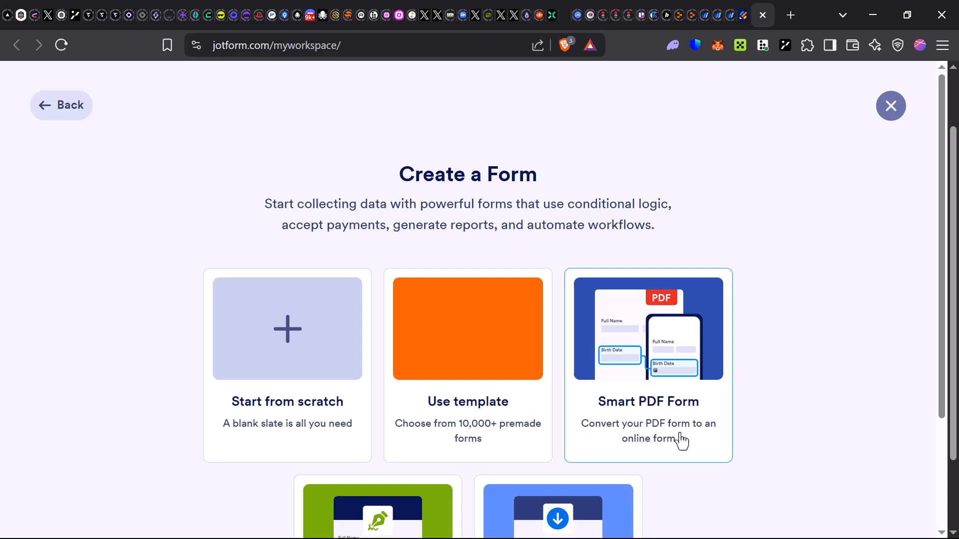
Step: Start the form from scratch using the Classic form layout
scroll(694, 441, down, 1)
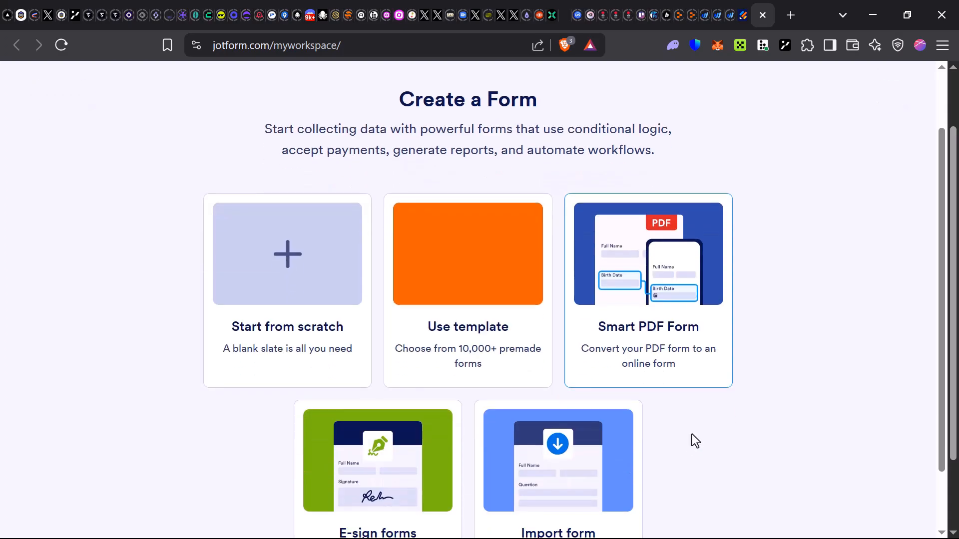
scroll(671, 379, down, 1)
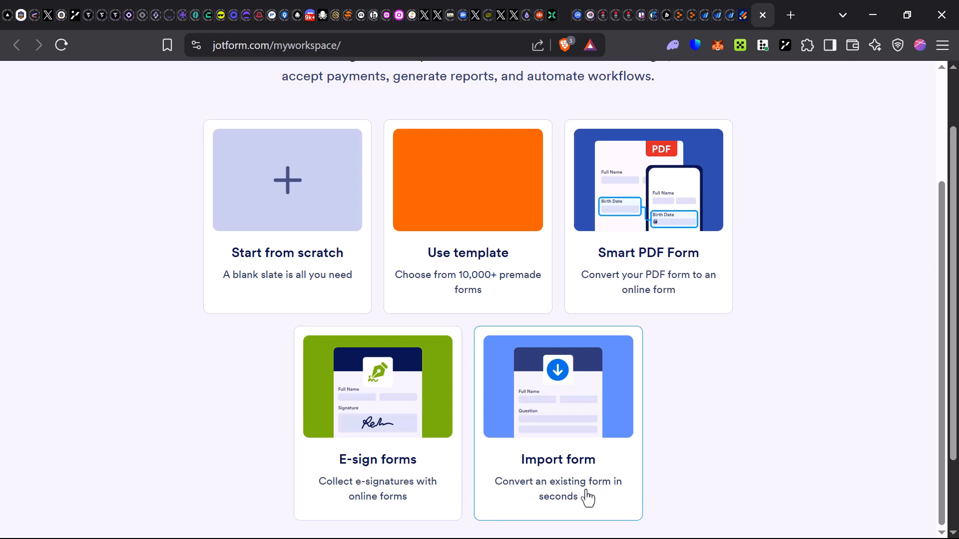
scroll(465, 446, up, 3)
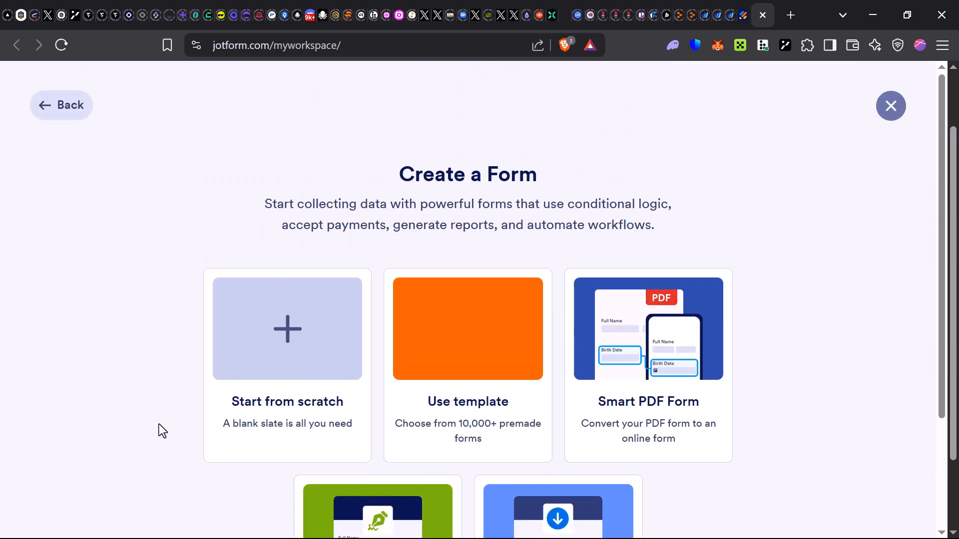
click(303, 358)
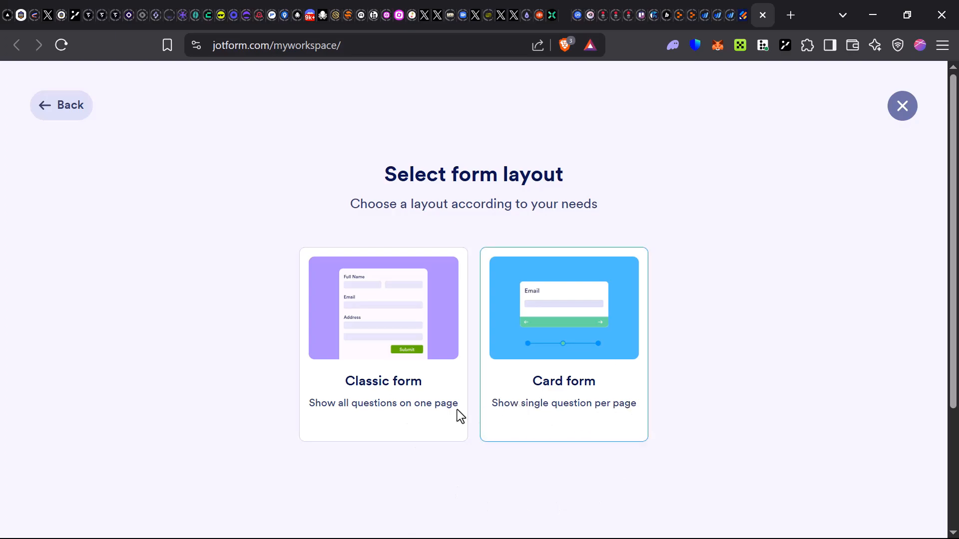
click(360, 330)
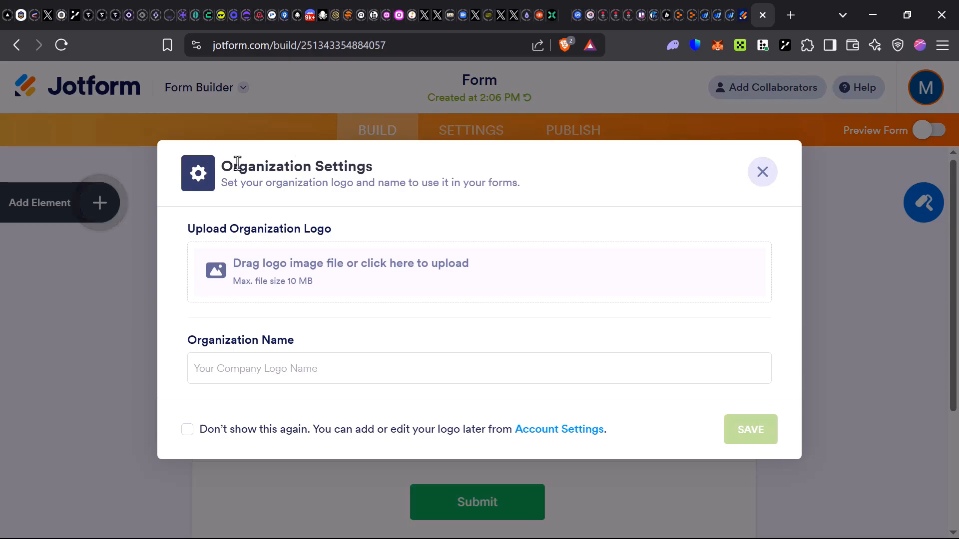
Step: Set the organization name to "Bemas" and save the organization settings
drag(238, 163, 413, 154)
click(352, 166)
click(273, 370)
text(Bemas)
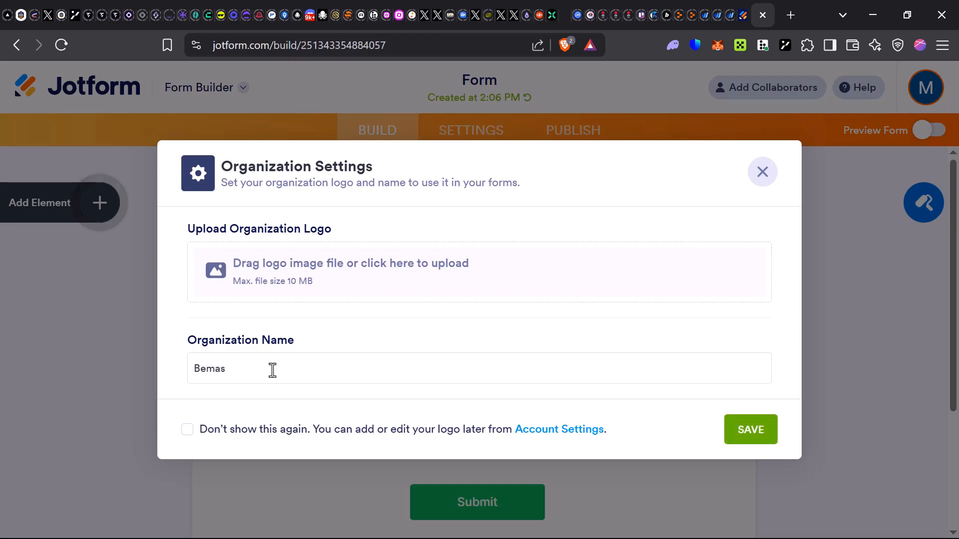
click(777, 431)
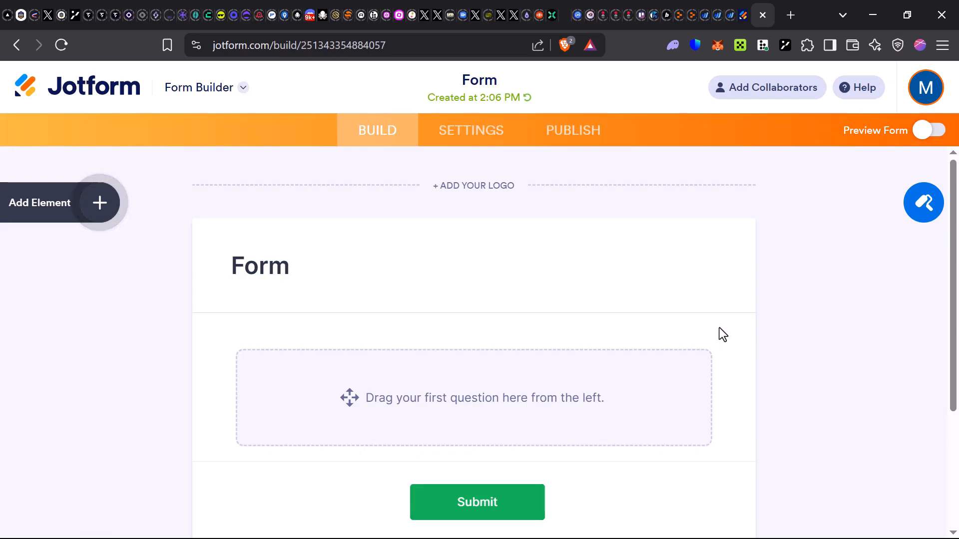
Step: Change the form's title heading to "Form For Users"
click(240, 295)
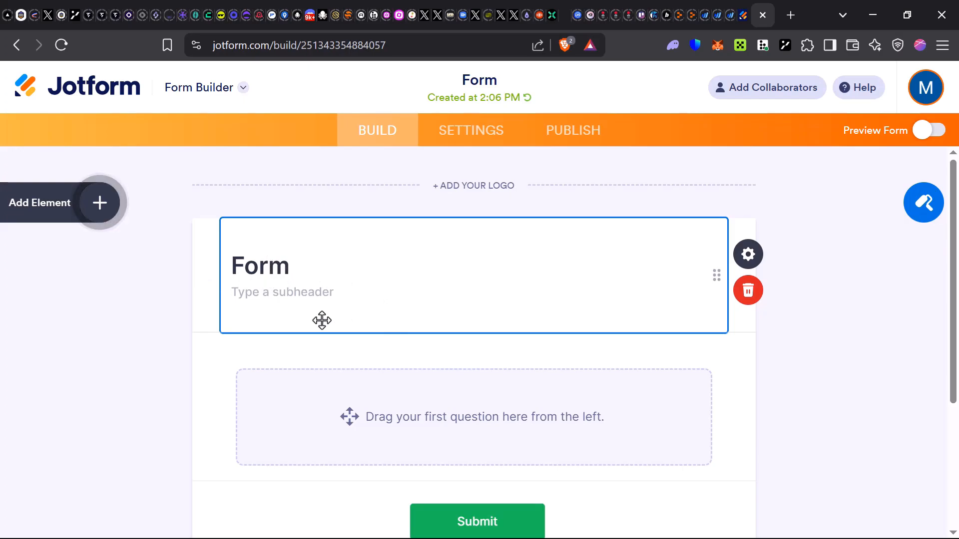
text(For User)
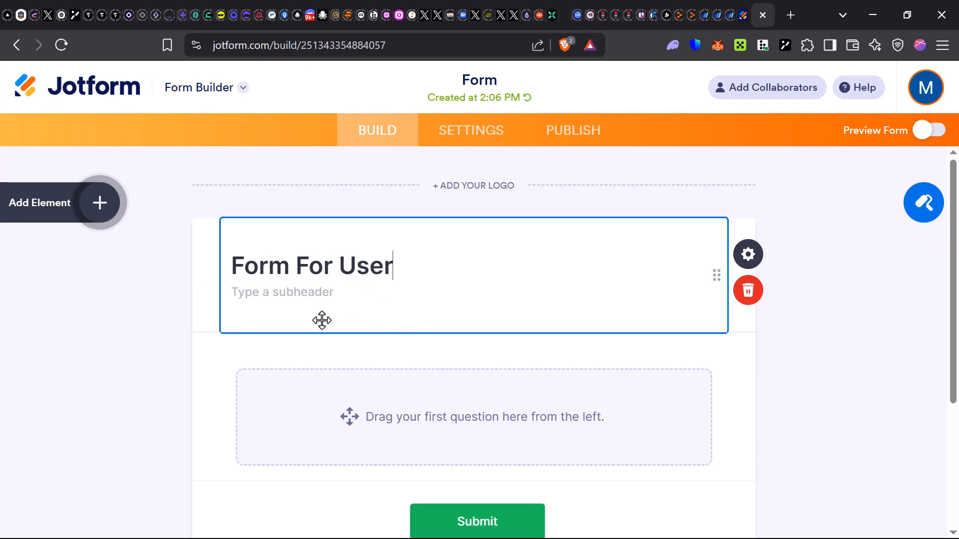
text(s)
Step: Add a Heading element above the form title and set its text to "BEMAS"
click(99, 204)
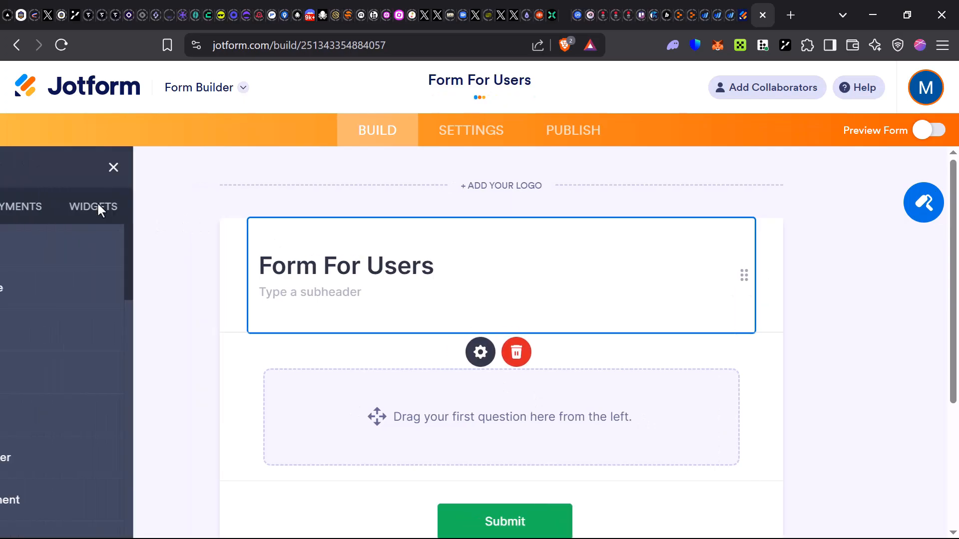
click(62, 210)
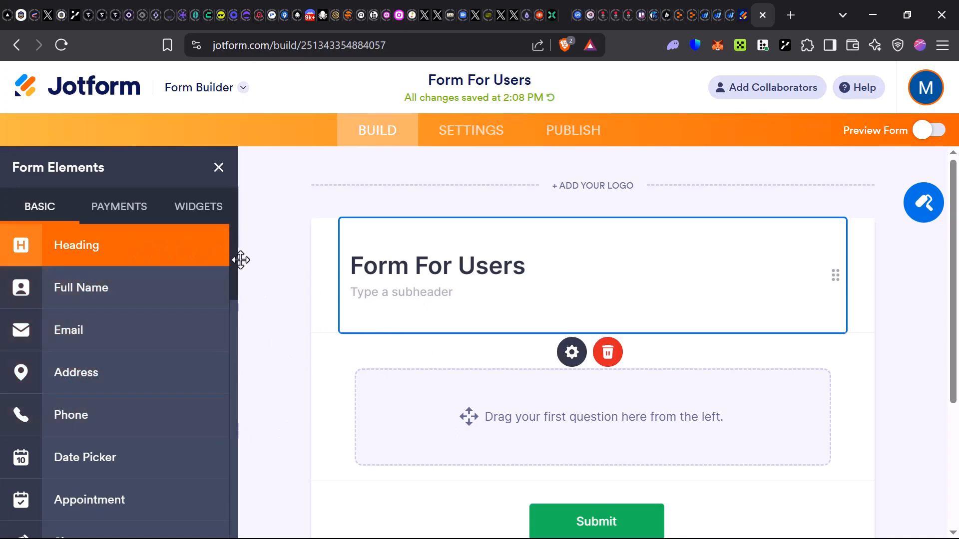
drag(304, 263, 514, 269)
drag(447, 297, 458, 295)
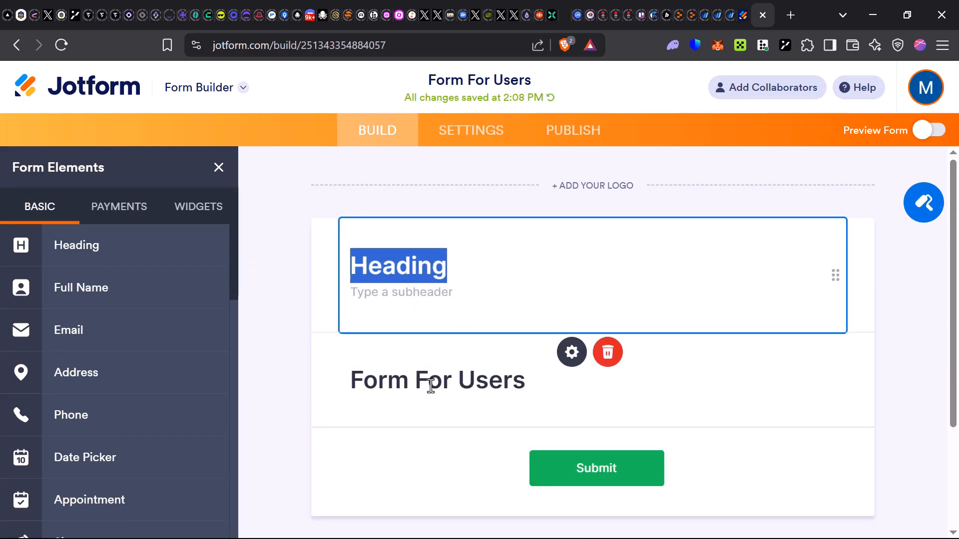
text(BEMAS)
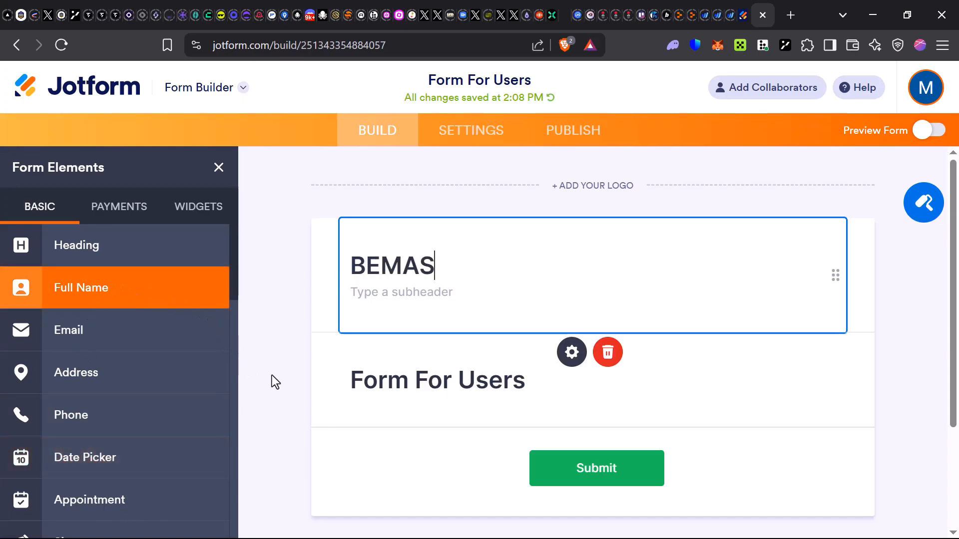
Step: Add Full Name and Email fields between the form title and the Submit button, with Name above Email
drag(271, 375, 522, 389)
scroll(420, 425, down, 3)
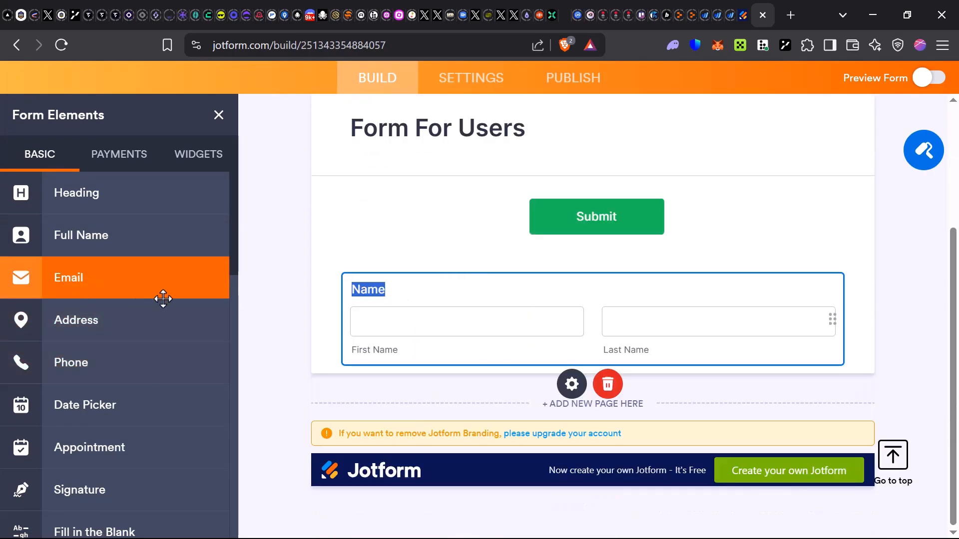
drag(80, 281, 427, 263)
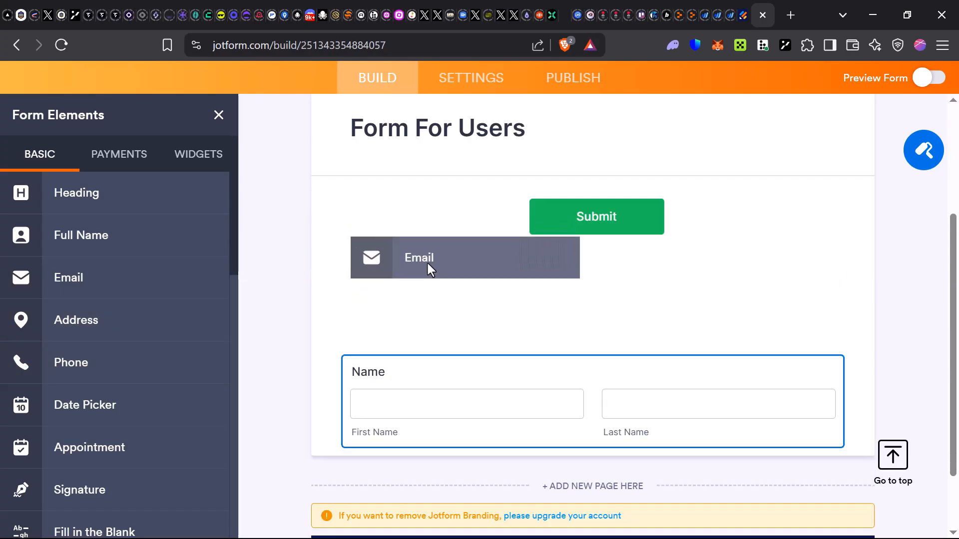
drag(413, 322, 425, 217)
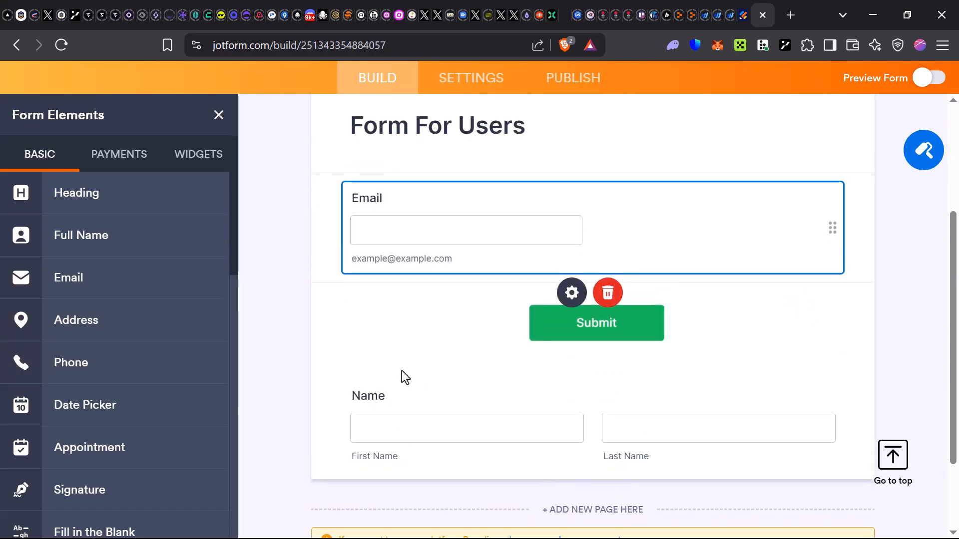
drag(401, 371, 424, 212)
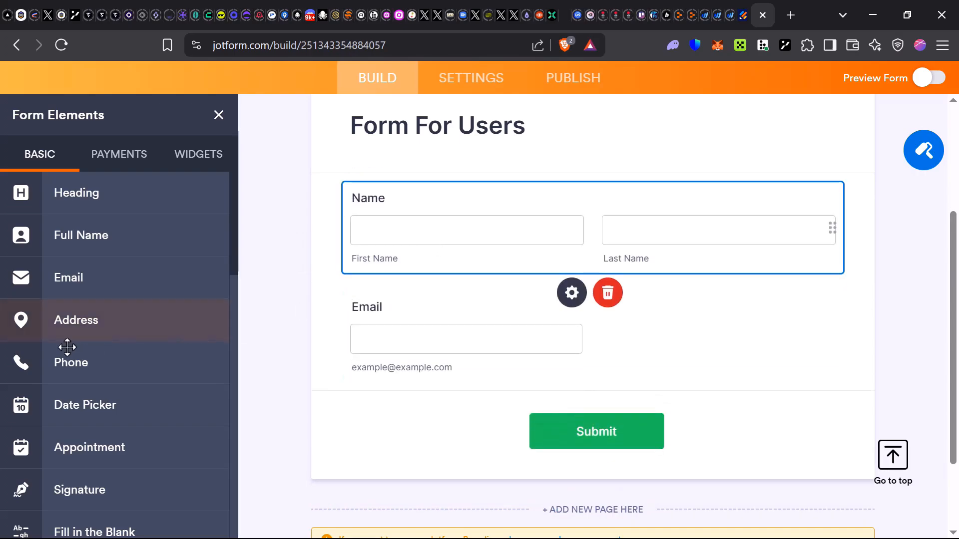
Step: Add a Phone field between the Name and Email fields
drag(22, 376, 450, 340)
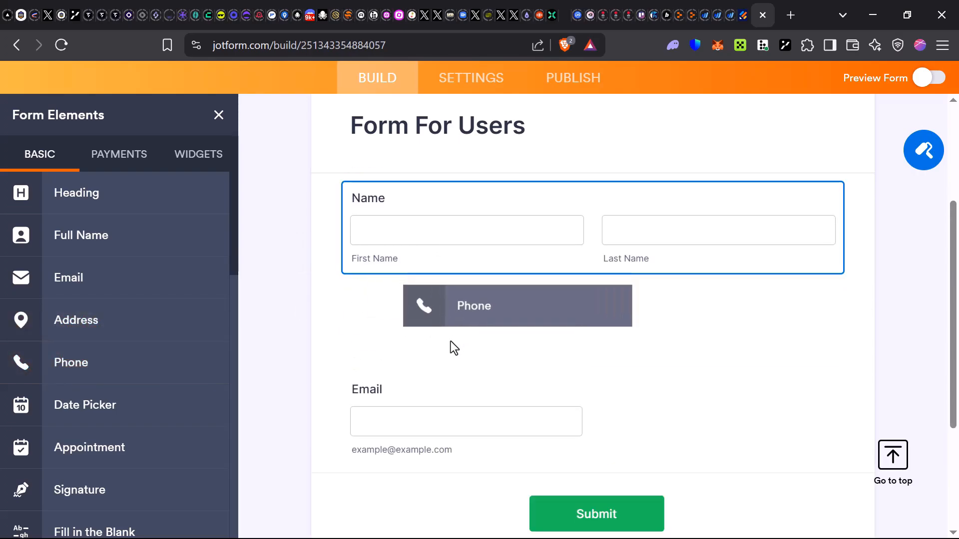
scroll(39, 398, down, 6)
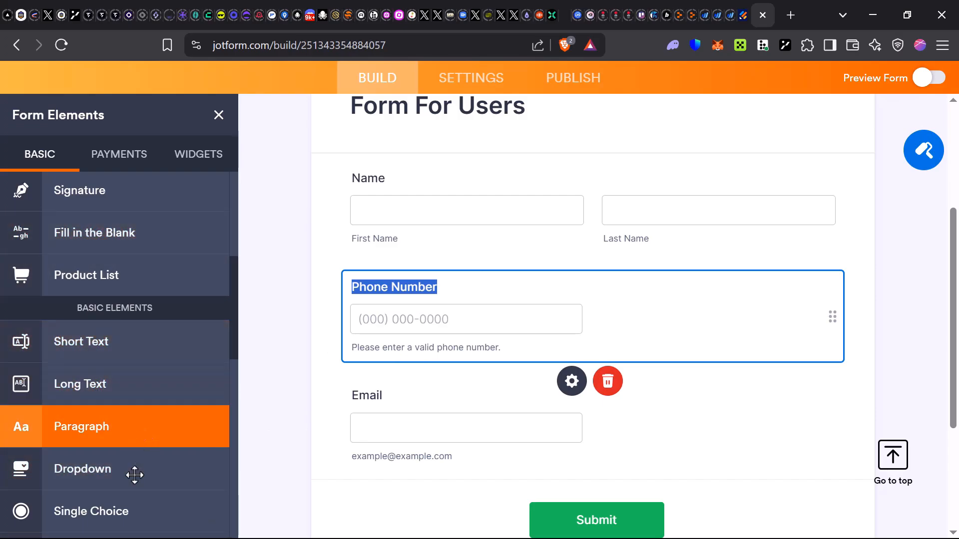
Step: Add a Single Choice field to the end of the form, below the Submit button
scroll(129, 479, down, 2)
scroll(130, 479, down, 2)
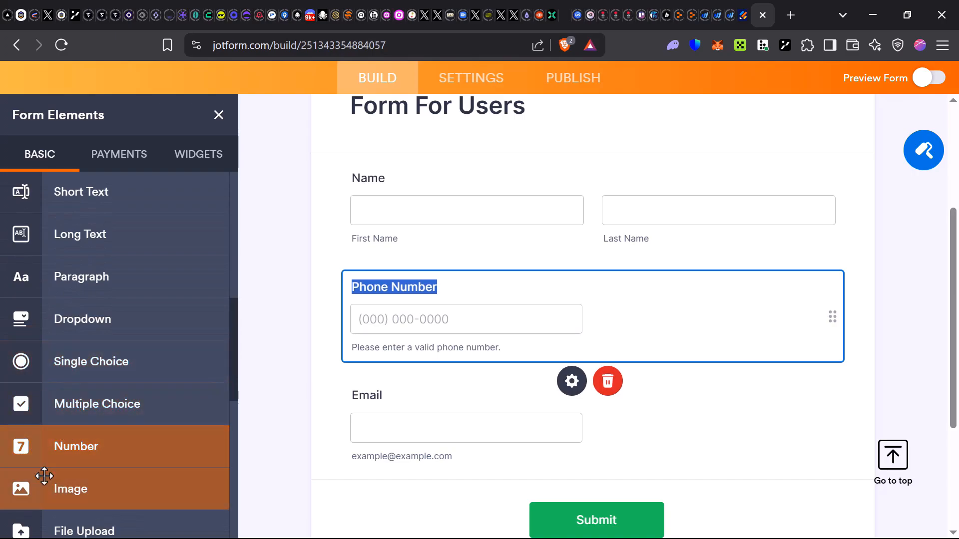
drag(94, 369, 440, 298)
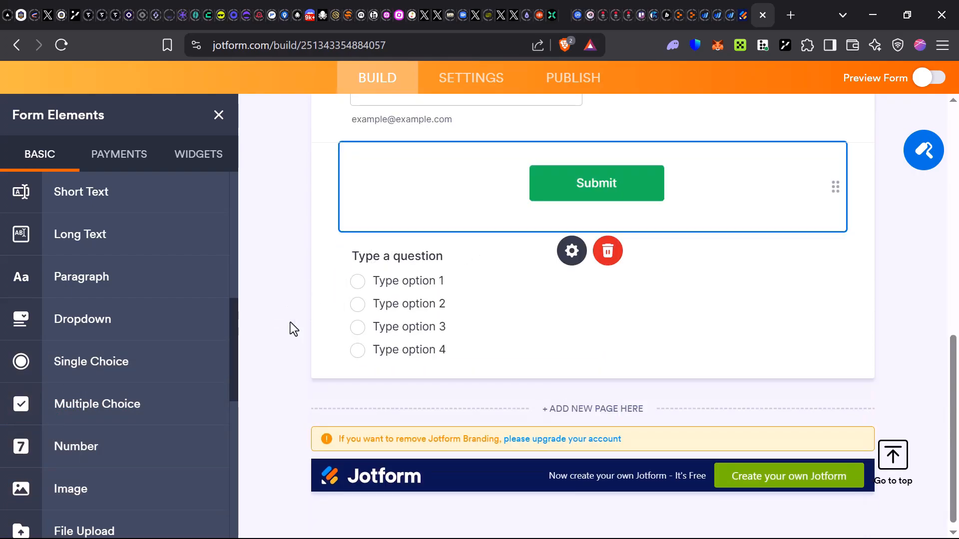
Step: Move the Single Choice question between the Email field and the Submit button
scroll(357, 320, up, 15)
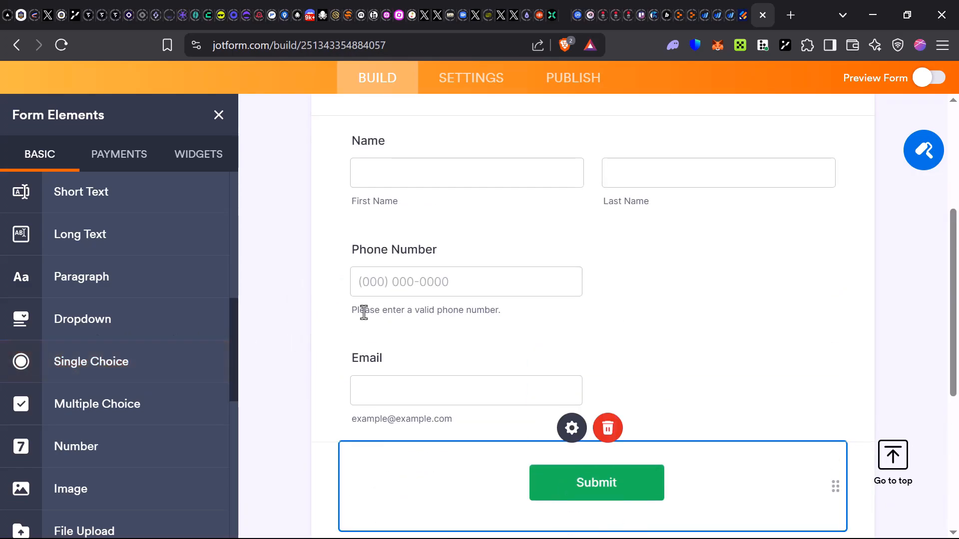
scroll(423, 323, down, 8)
scroll(421, 317, up, 8)
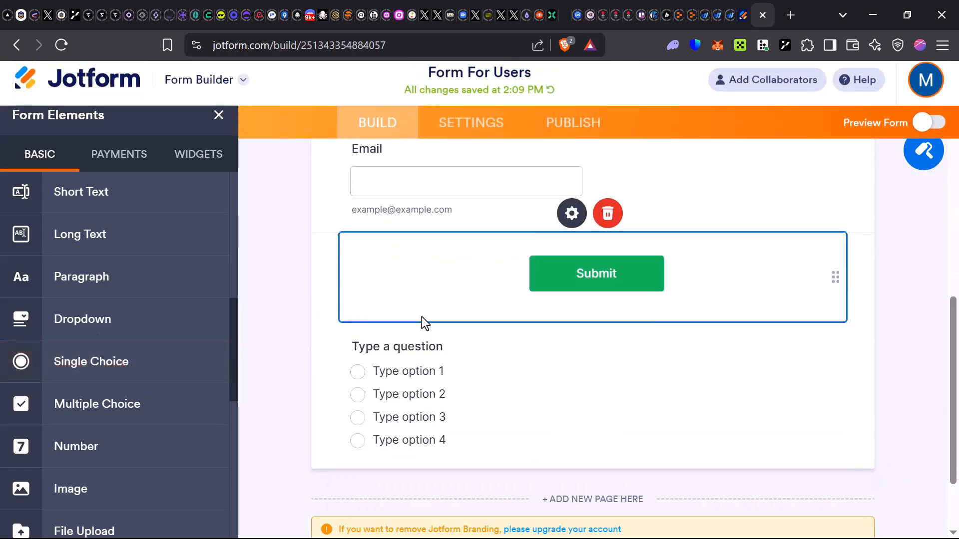
scroll(411, 325, down, 2)
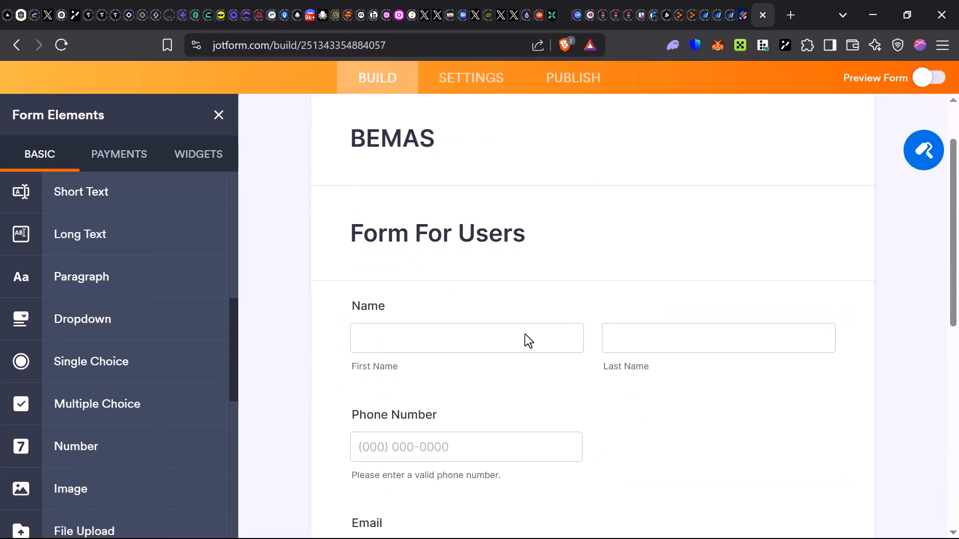
scroll(468, 264, down, 3)
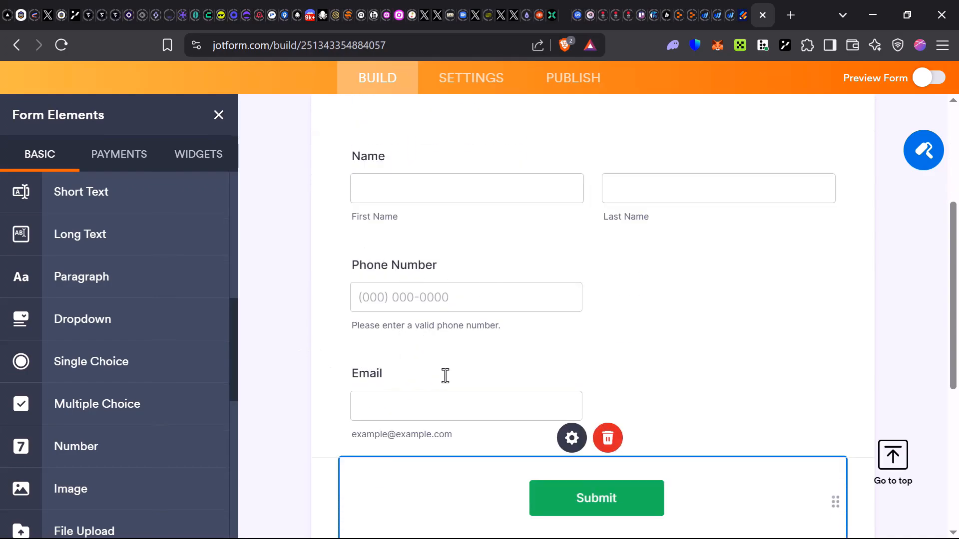
scroll(445, 375, down, 4)
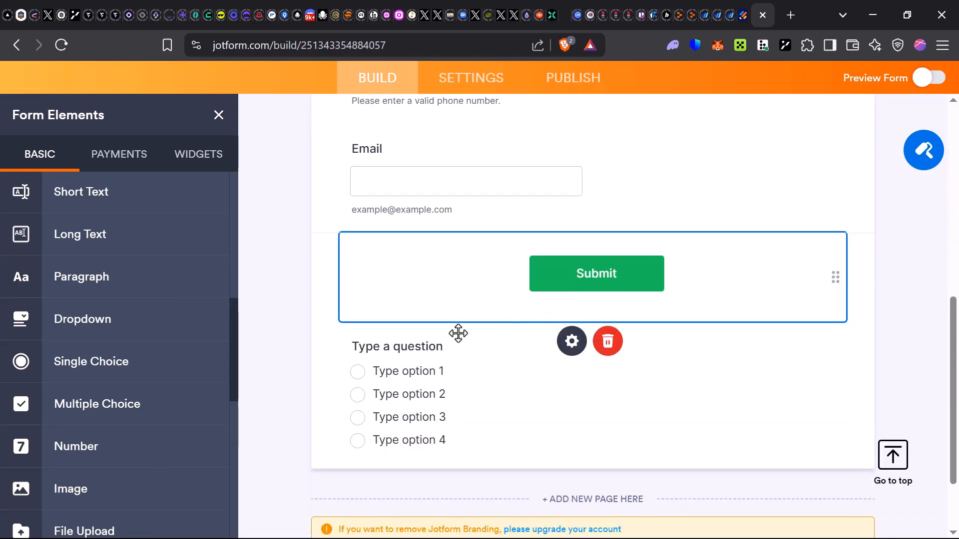
drag(448, 268, 417, 377)
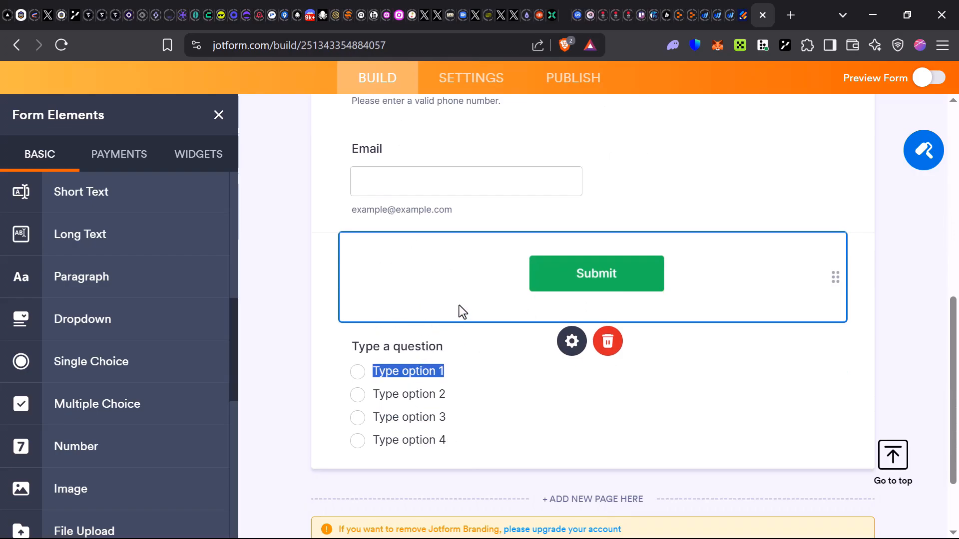
drag(470, 346, 436, 381)
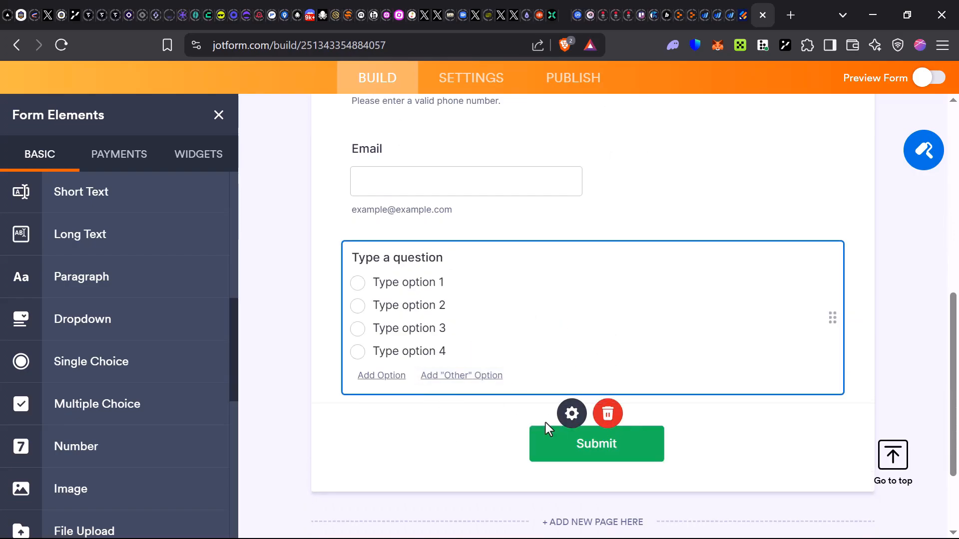
Step: Examine the payment gateways that can be added to the form
scroll(434, 261, up, 10)
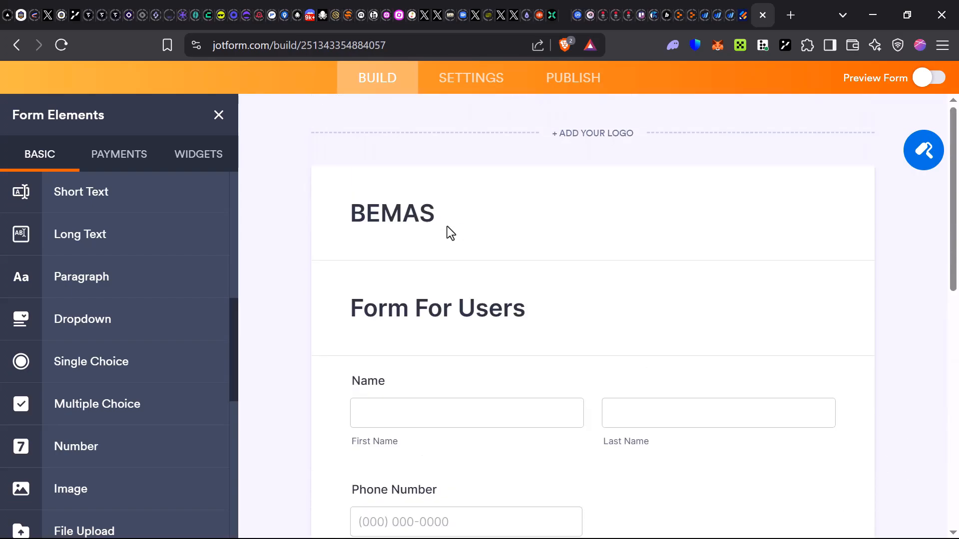
scroll(435, 313, down, 10)
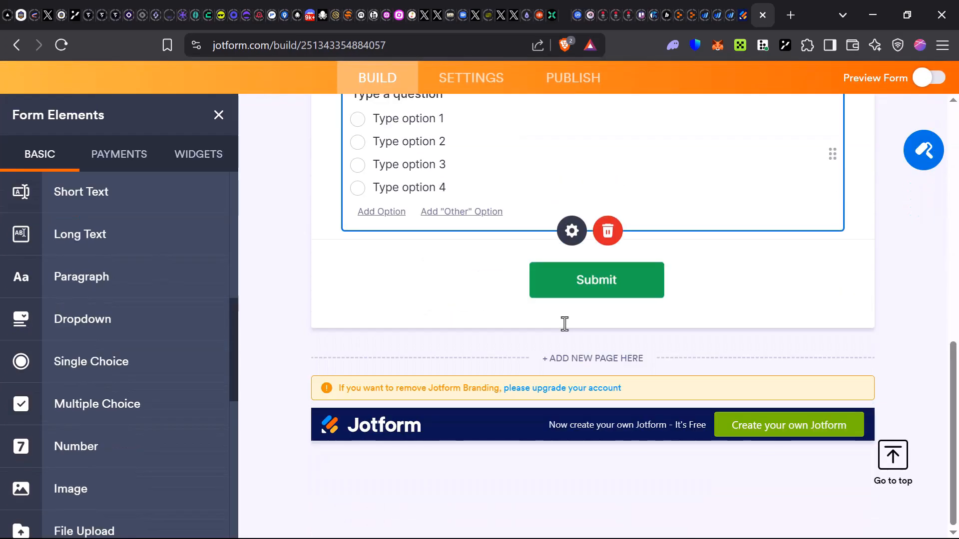
click(131, 163)
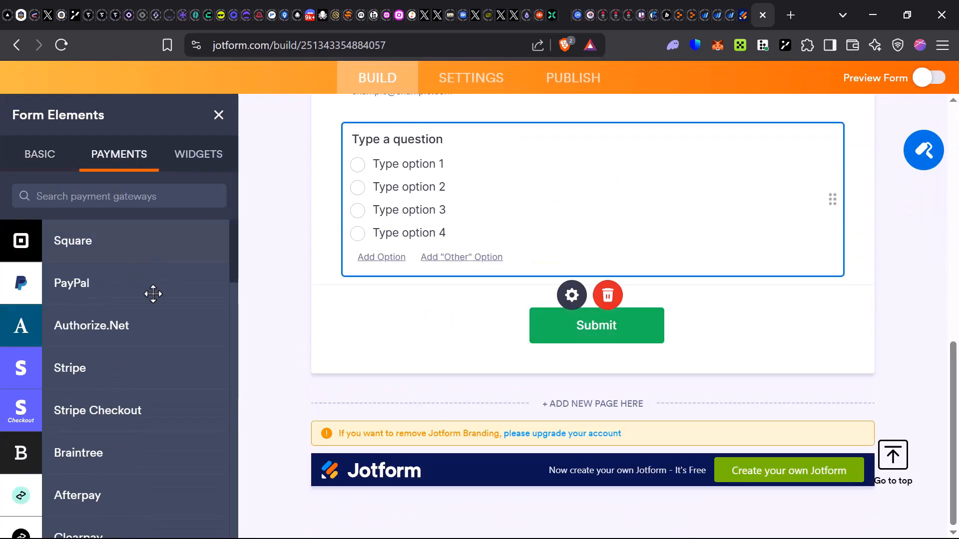
scroll(67, 250, down, 3)
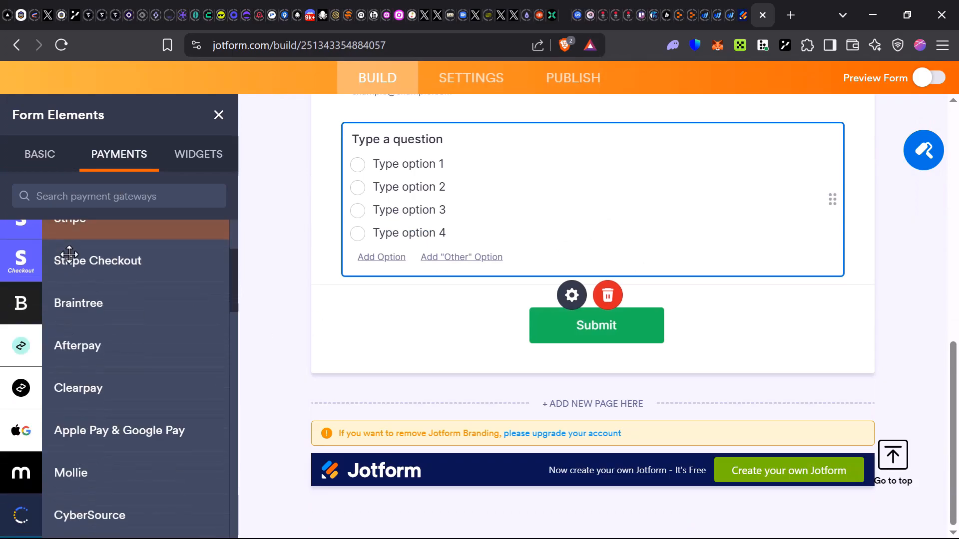
scroll(70, 251, up, 3)
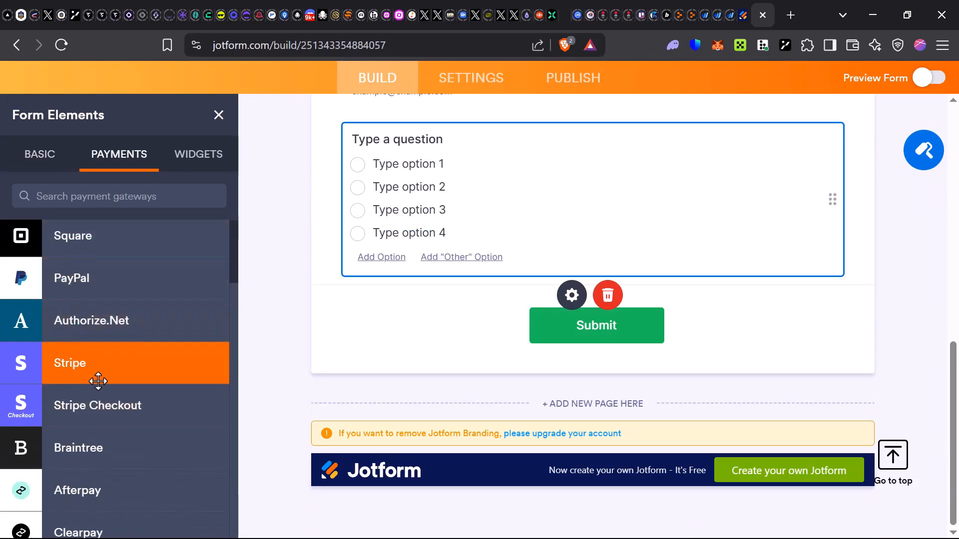
scroll(92, 380, down, 3)
scroll(105, 376, down, 2)
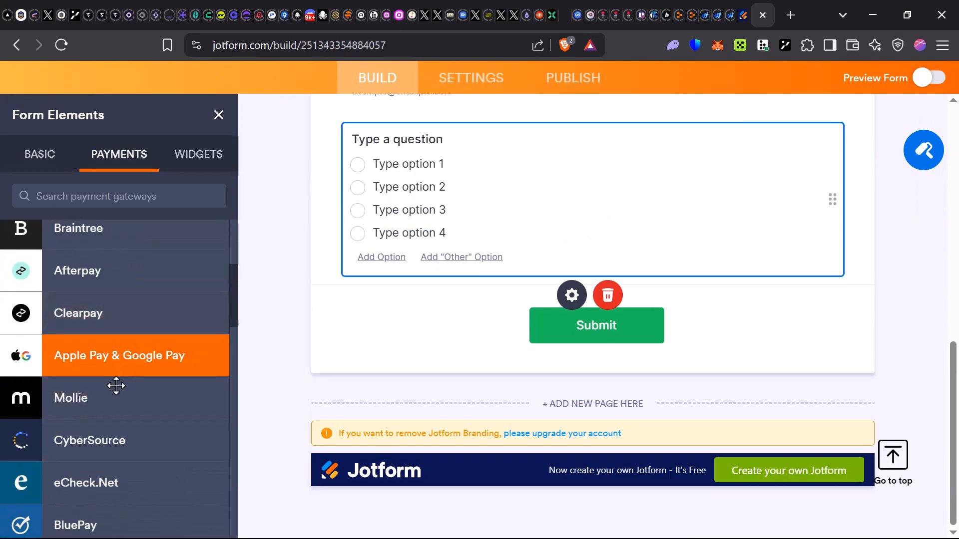
scroll(115, 399, down, 3)
scroll(107, 390, down, 5)
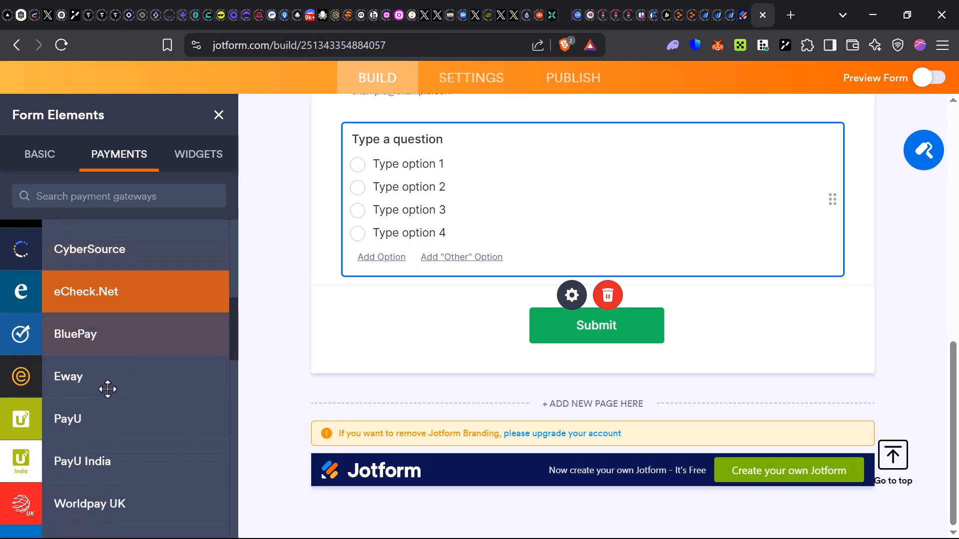
scroll(103, 396, up, 3)
scroll(102, 397, down, 5)
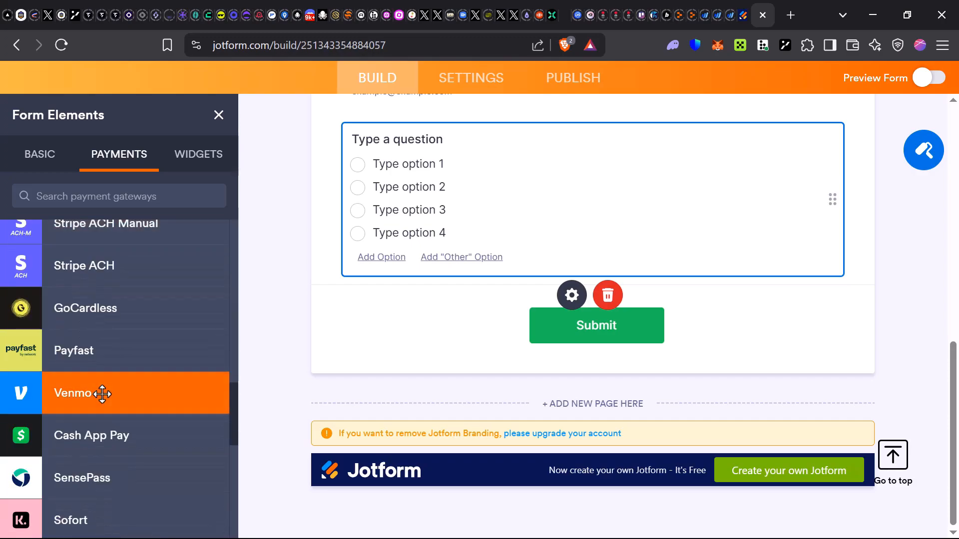
scroll(103, 397, up, 2)
scroll(105, 398, down, 5)
scroll(107, 399, down, 5)
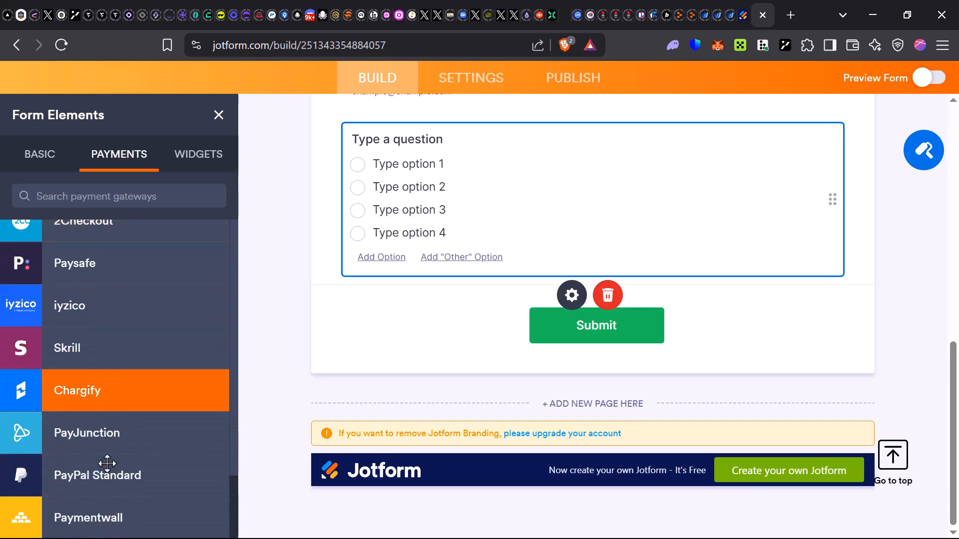
scroll(95, 359, up, 15)
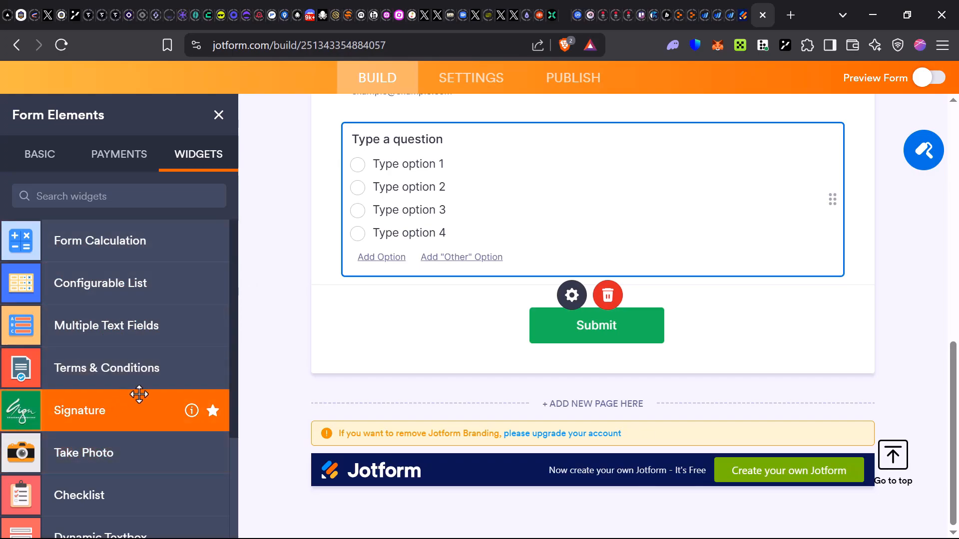
Step: Add a Signature widget between the Single Choice question and the Submit button
mouse_move(140, 395)
mouse_down()
mouse_move(445, 359)
mouse_move(455, 308)
mouse_move(446, 327)
mouse_up()
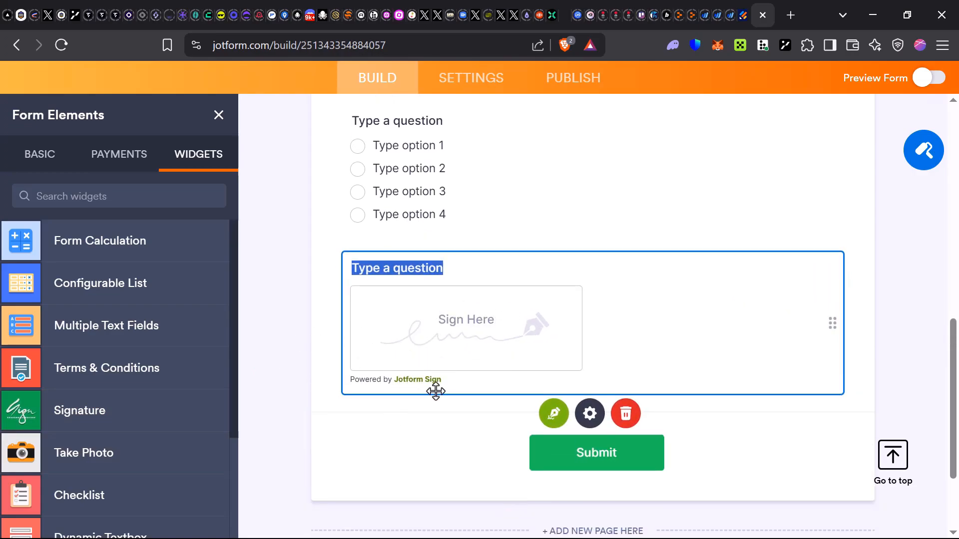
scroll(418, 410, up, 15)
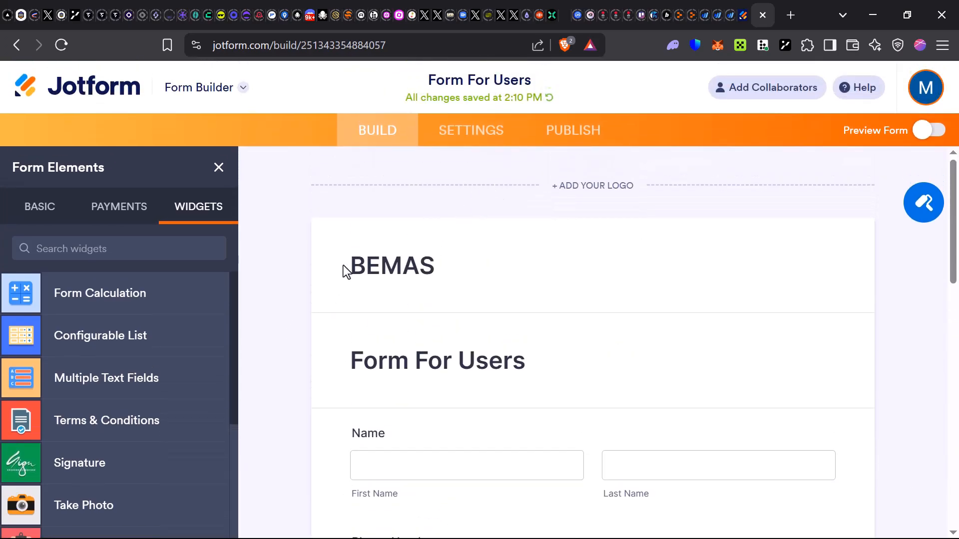
Step: Set the Single Choice question to "Champions League Winners" with only two options, "PSG" and "INTER"
scroll(434, 240, down, 4)
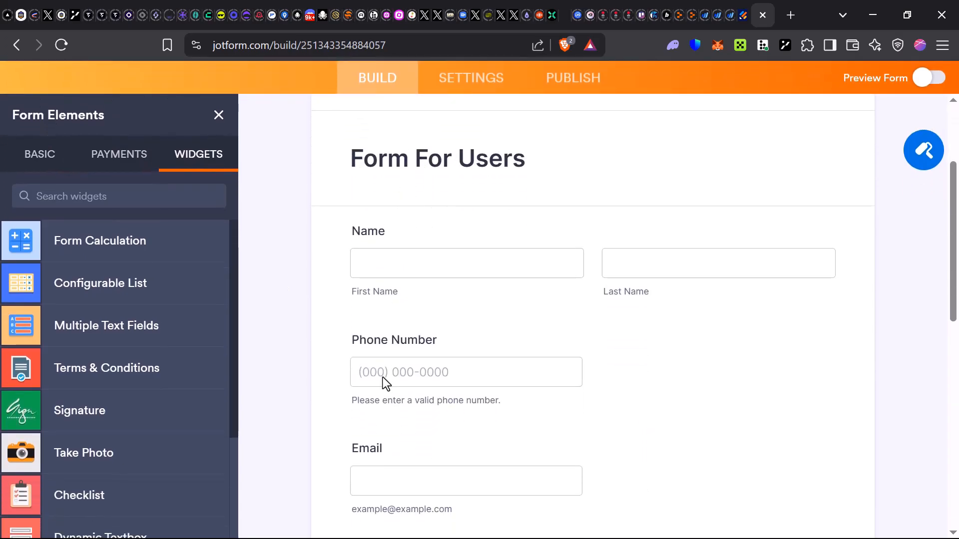
scroll(389, 384, down, 6)
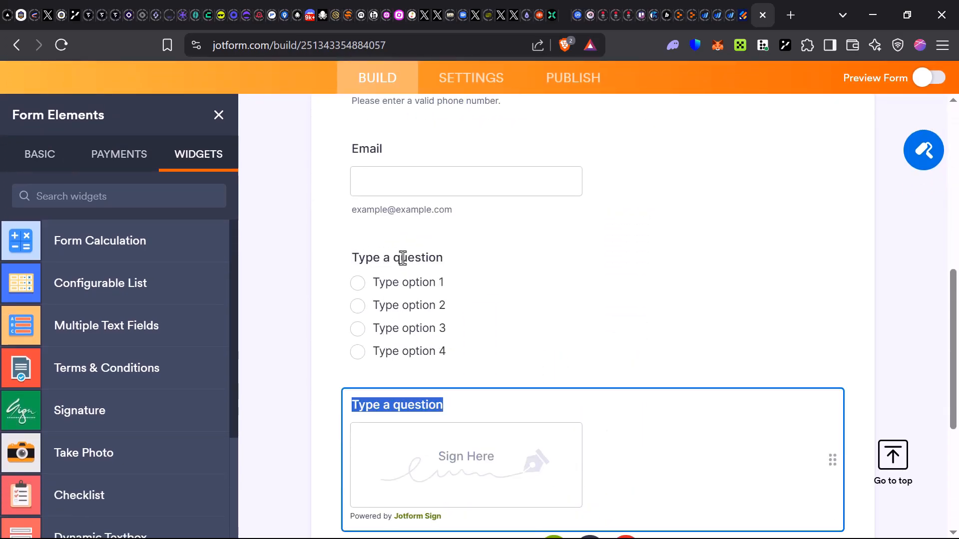
click(359, 256)
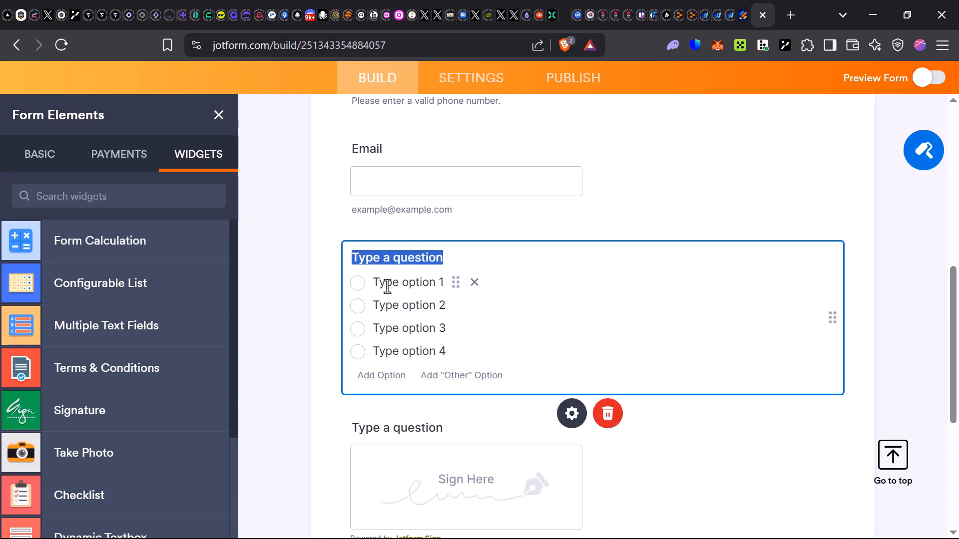
click(387, 285)
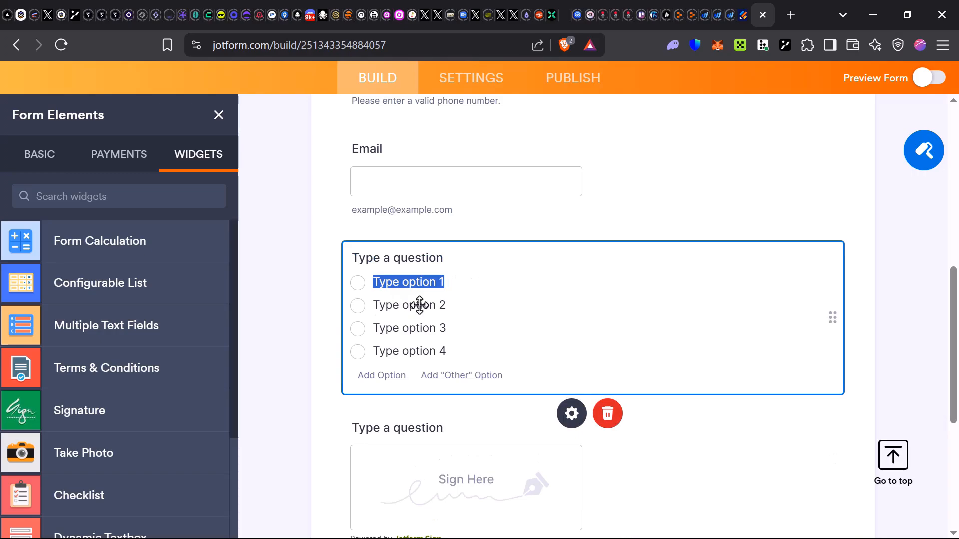
click(415, 305)
click(369, 256)
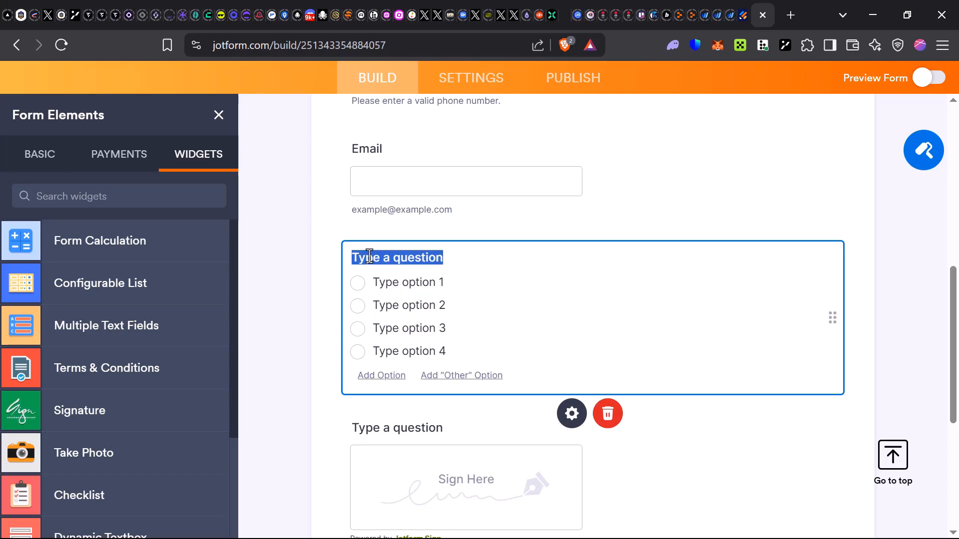
text(Champions League Winners)
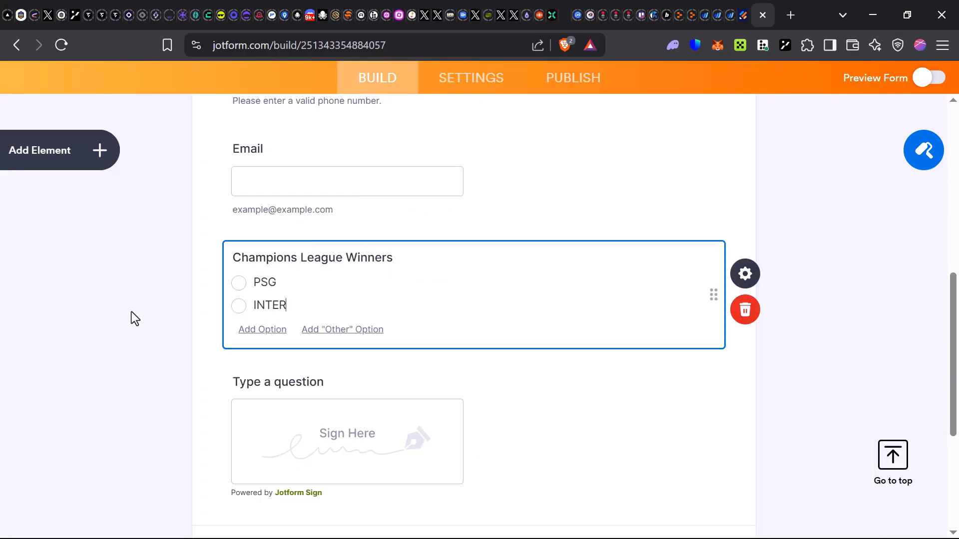
click(44, 343)
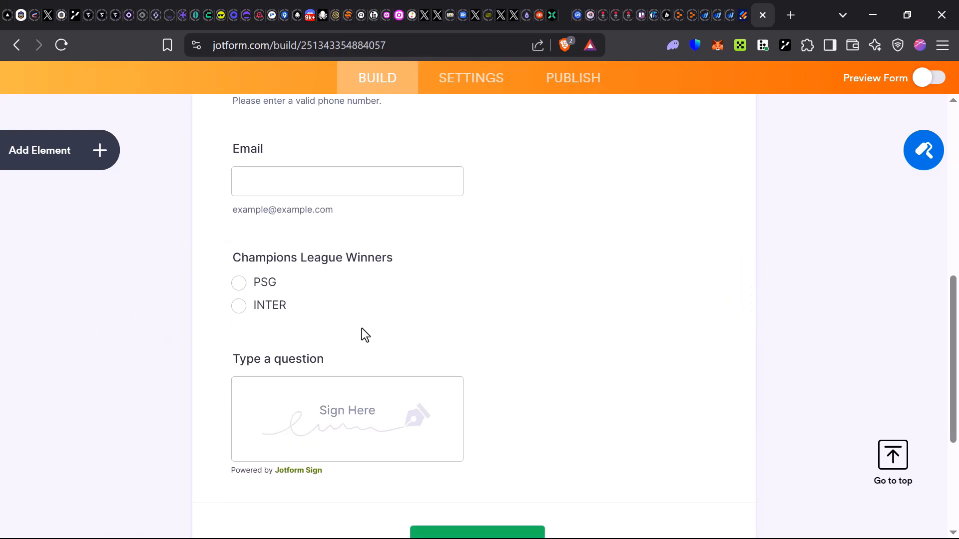
Step: Open the Form Designer and look through its color schemes, layout choices and featured themes
scroll(368, 317, up, 8)
scroll(385, 405, down, 5)
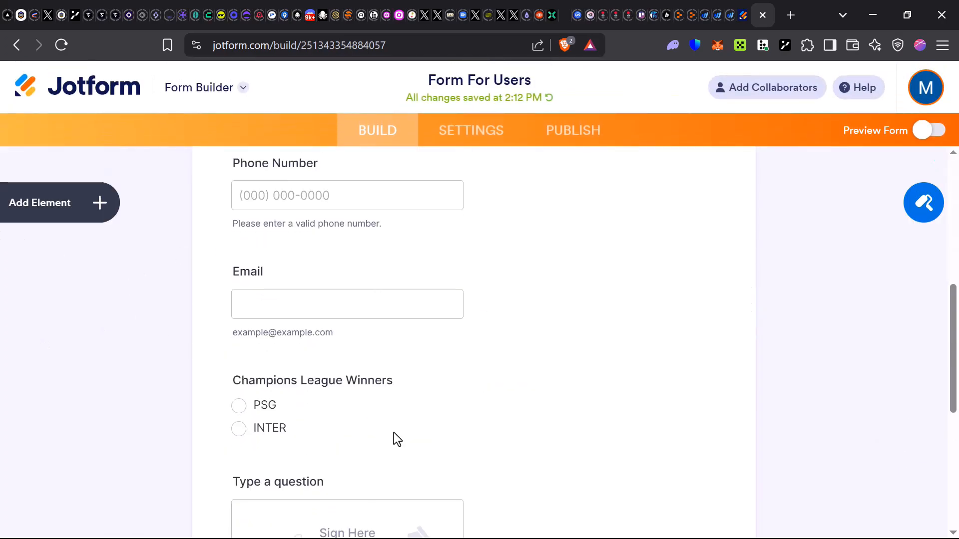
scroll(397, 439, down, 5)
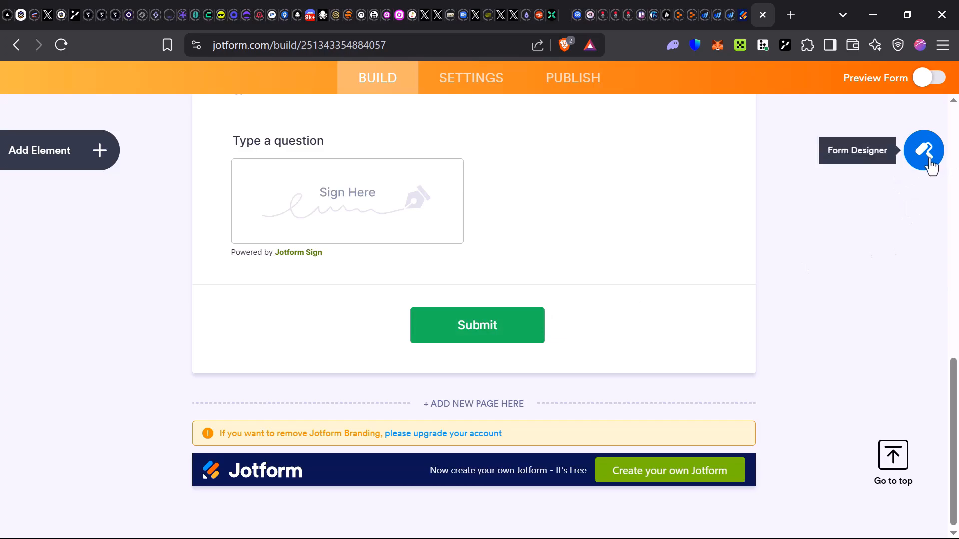
click(902, 165)
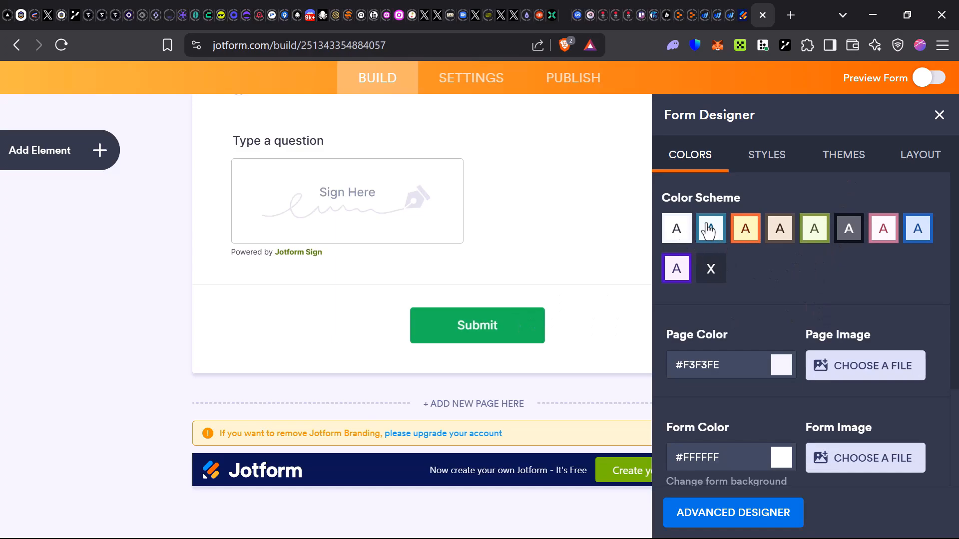
click(766, 154)
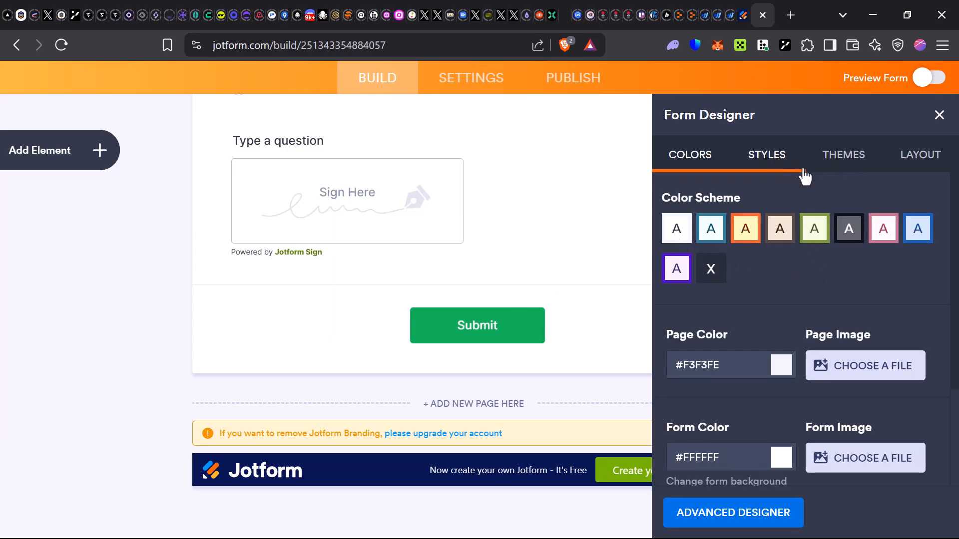
click(921, 157)
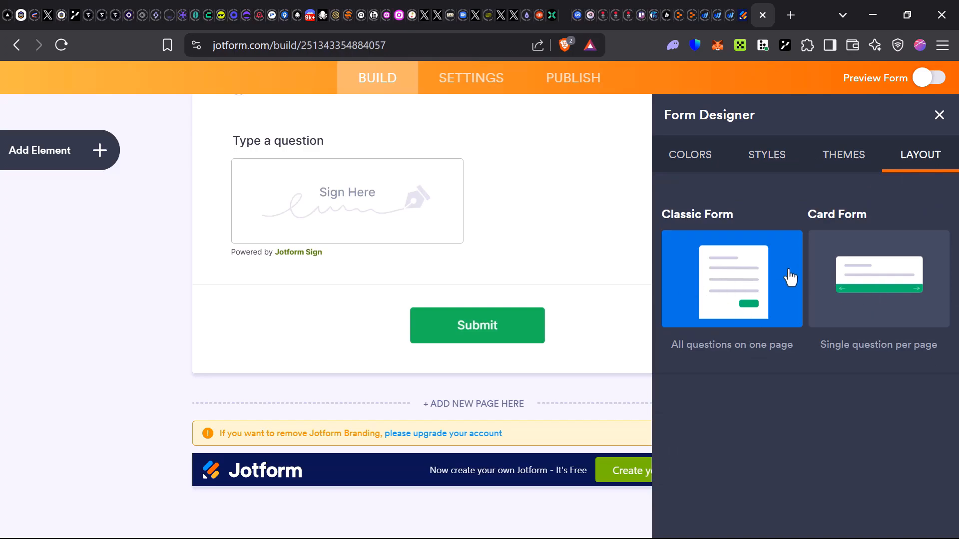
click(909, 316)
mouse_move(749, 417)
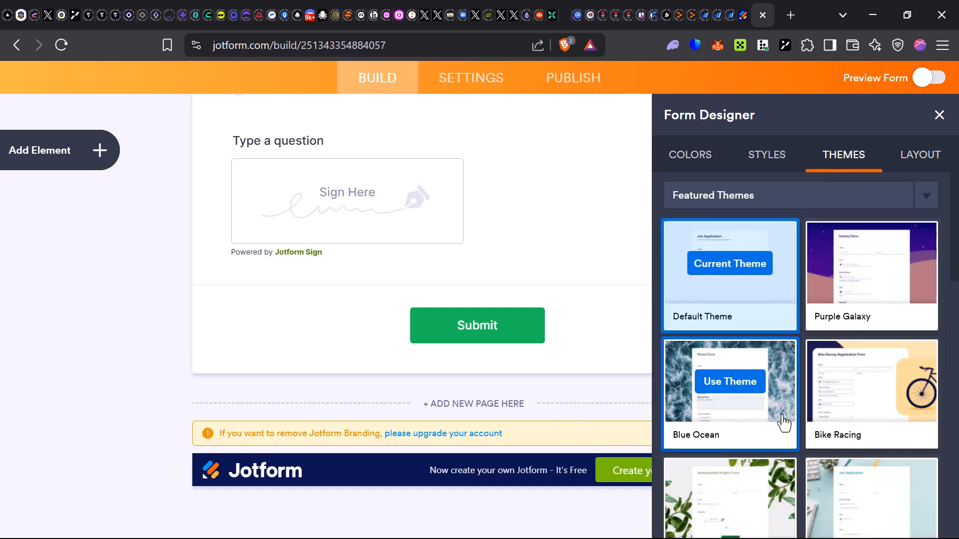
scroll(781, 424, down, 7)
scroll(782, 427, up, 7)
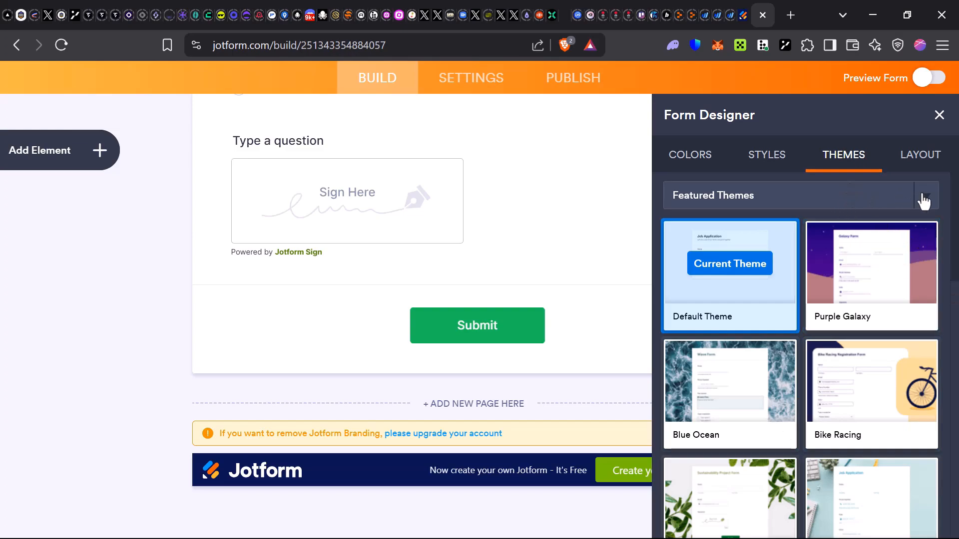
Step: Look through the theme categories and the form's style settings, including width, spacing, font and button style
click(754, 196)
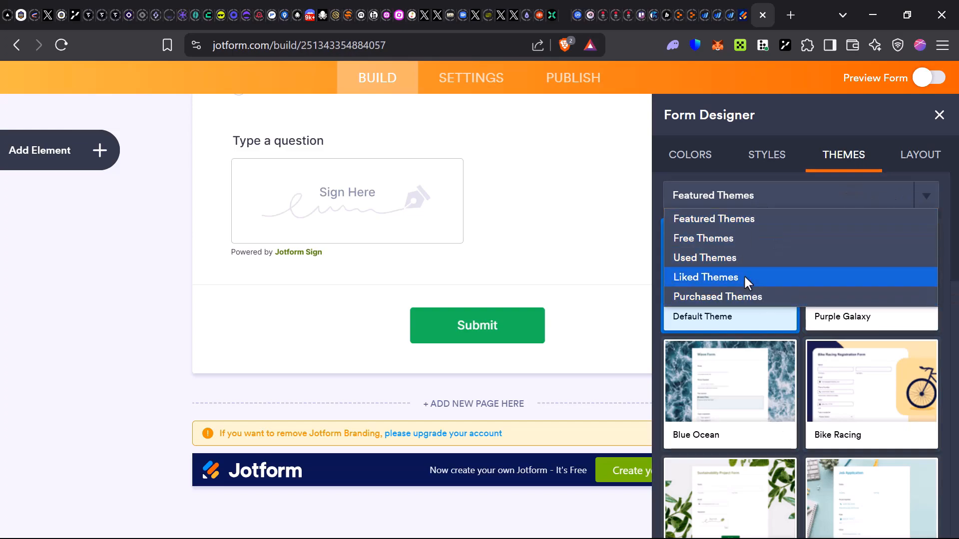
click(762, 148)
scroll(768, 287, down, 5)
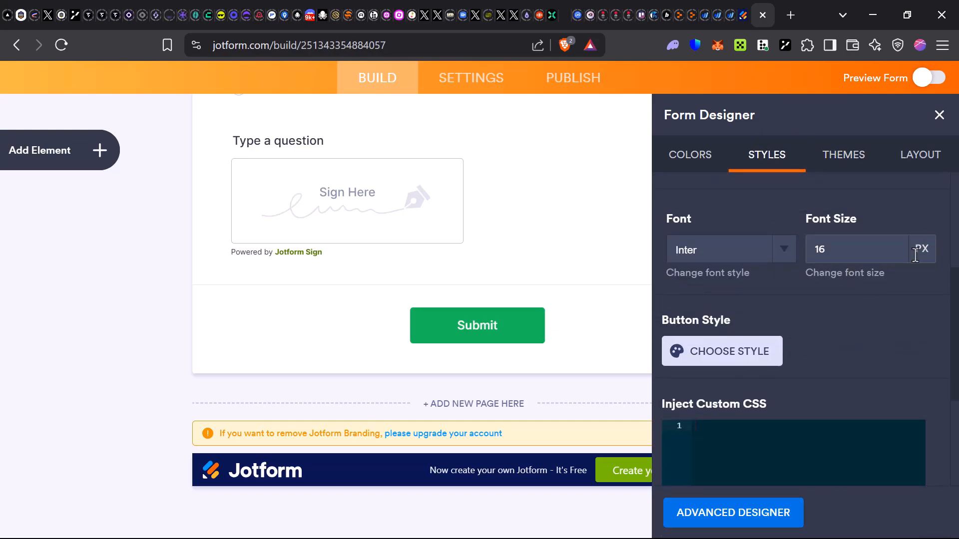
scroll(799, 245, up, 5)
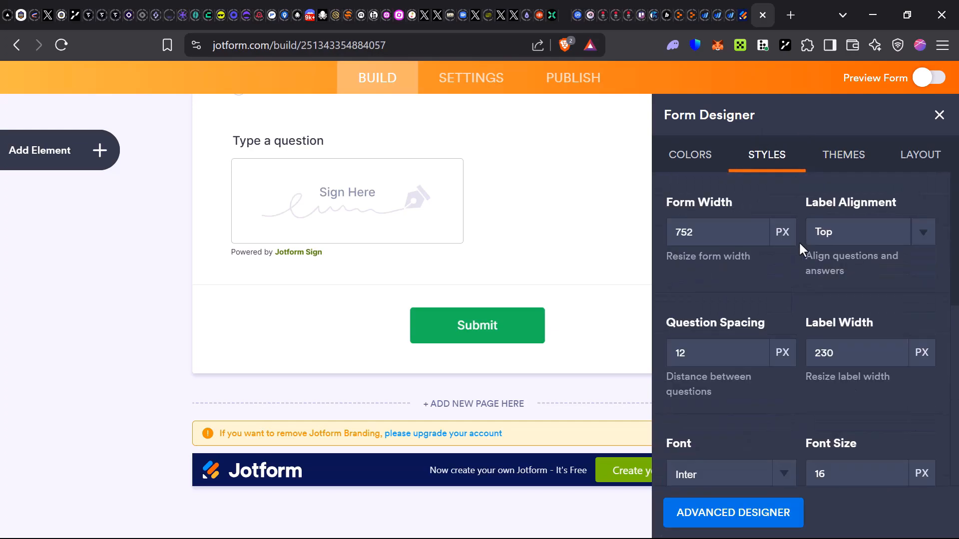
Step: Apply the color scheme with an orange page and pale yellow form, close the Form Designer and review the form
click(692, 166)
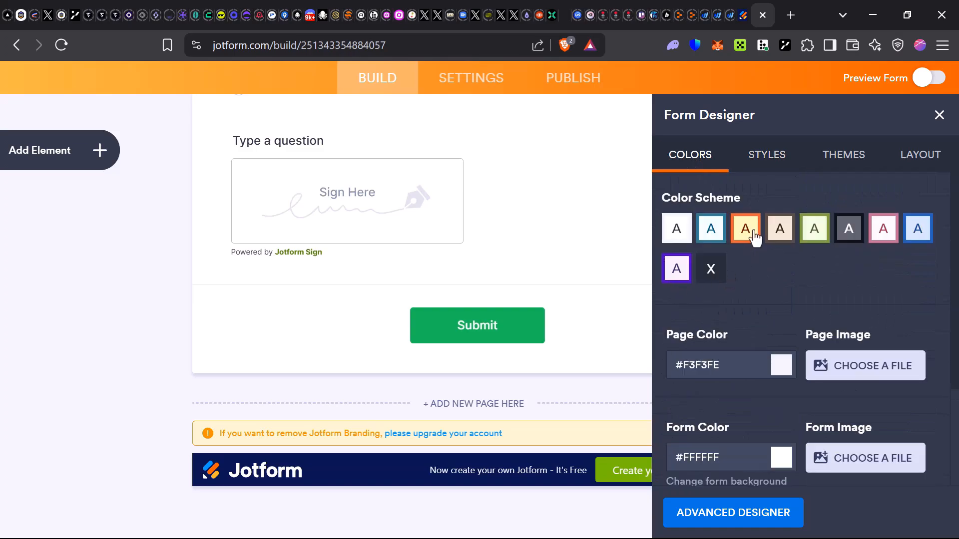
click(745, 229)
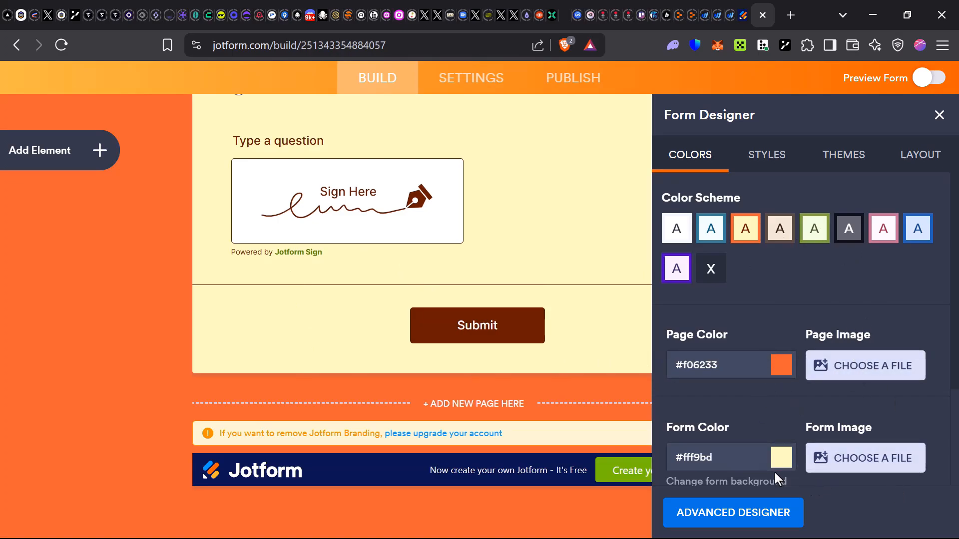
click(940, 113)
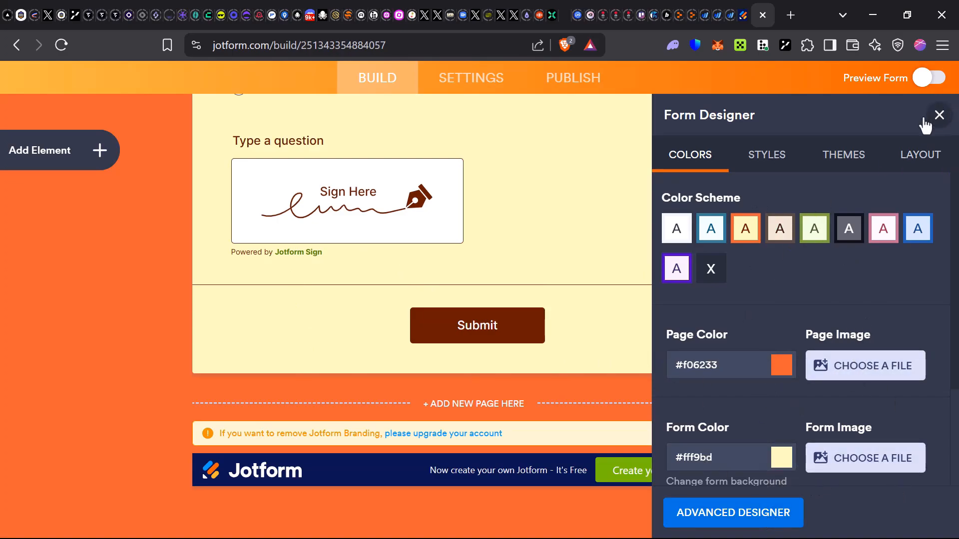
scroll(558, 262, up, 8)
scroll(558, 261, up, 5)
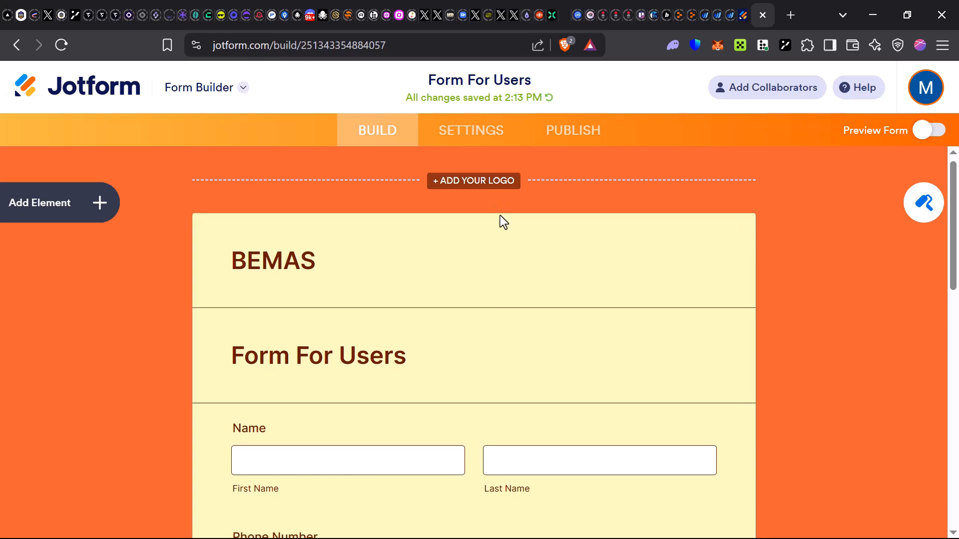
scroll(501, 218, down, 14)
scroll(494, 264, up, 14)
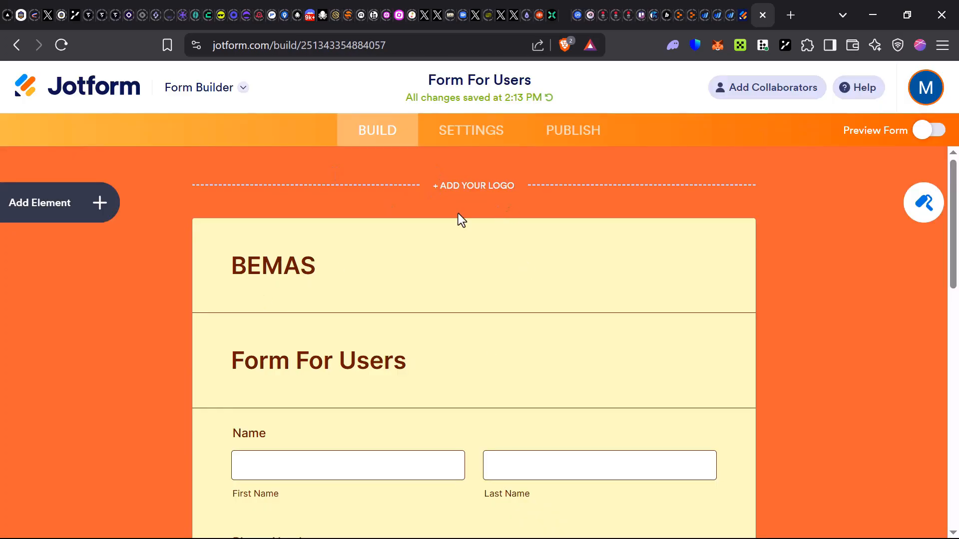
Step: Open the form's settings and review its title, status and data encryption options
click(460, 135)
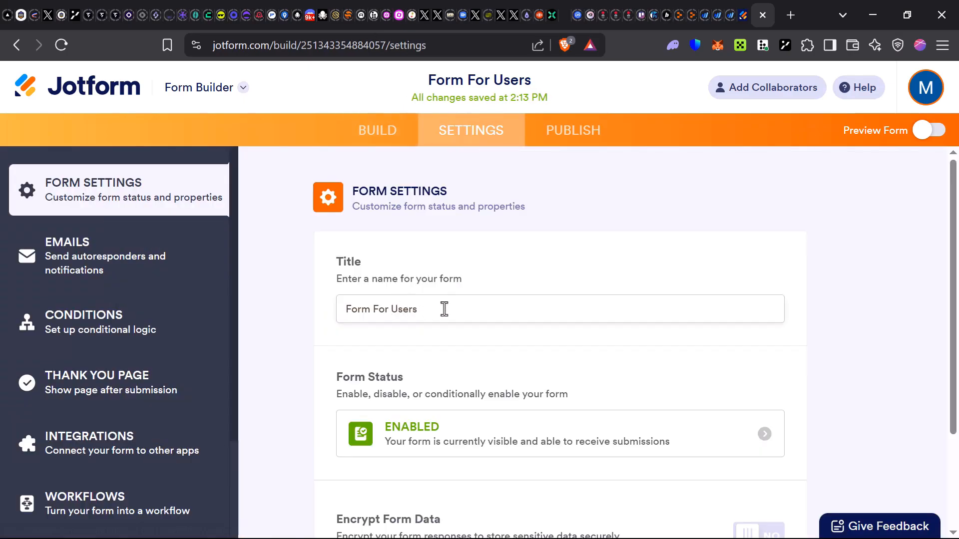
scroll(447, 313, down, 2)
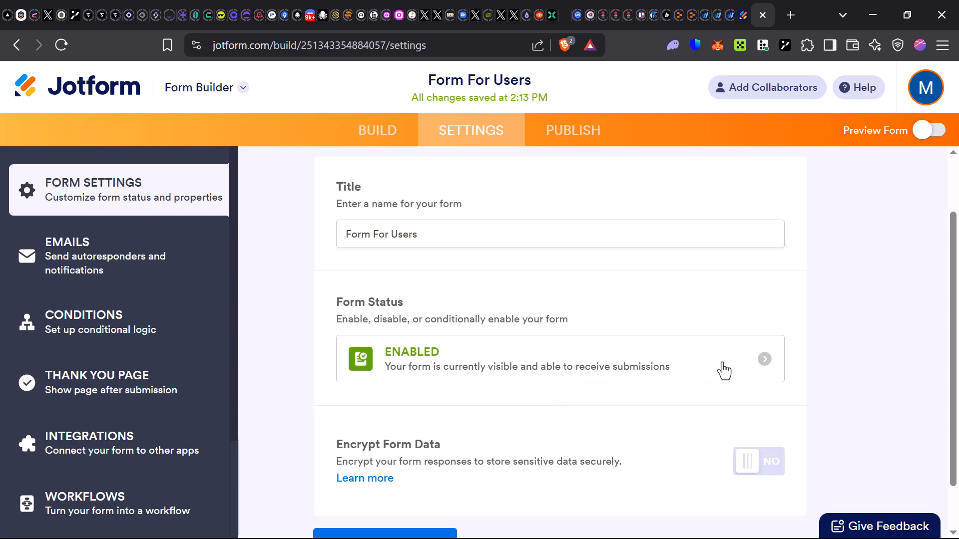
scroll(497, 413, down, 1)
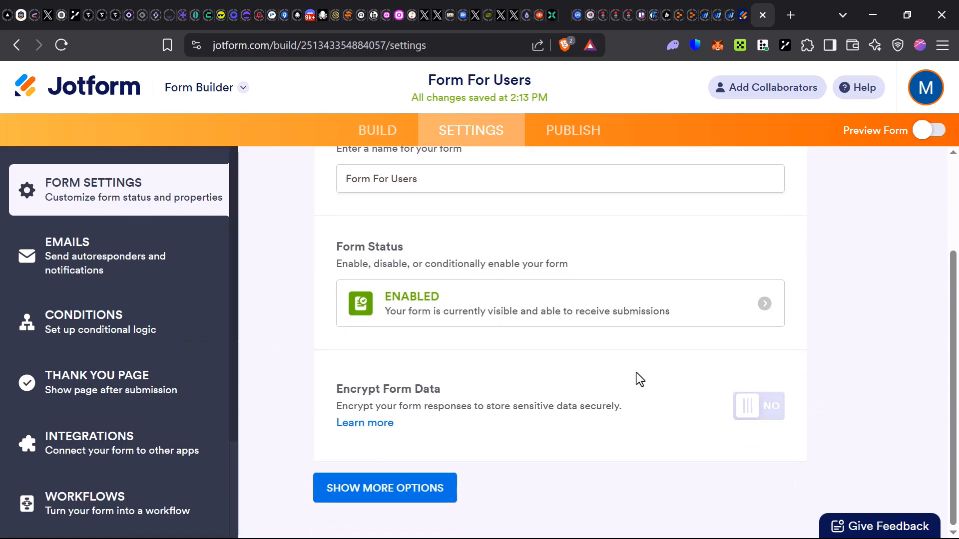
Step: Review the form's email notifications, conditional logic types and Thank You page settings
click(80, 262)
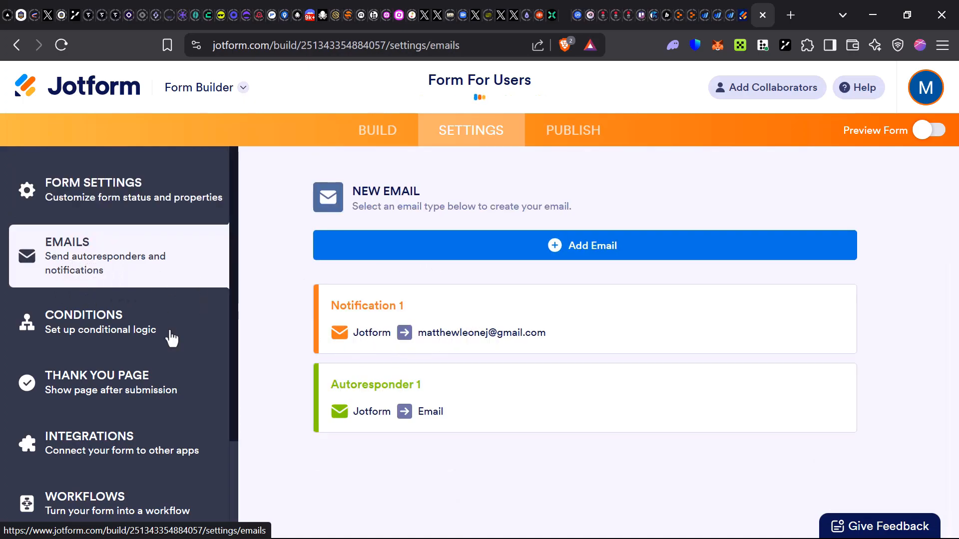
click(144, 343)
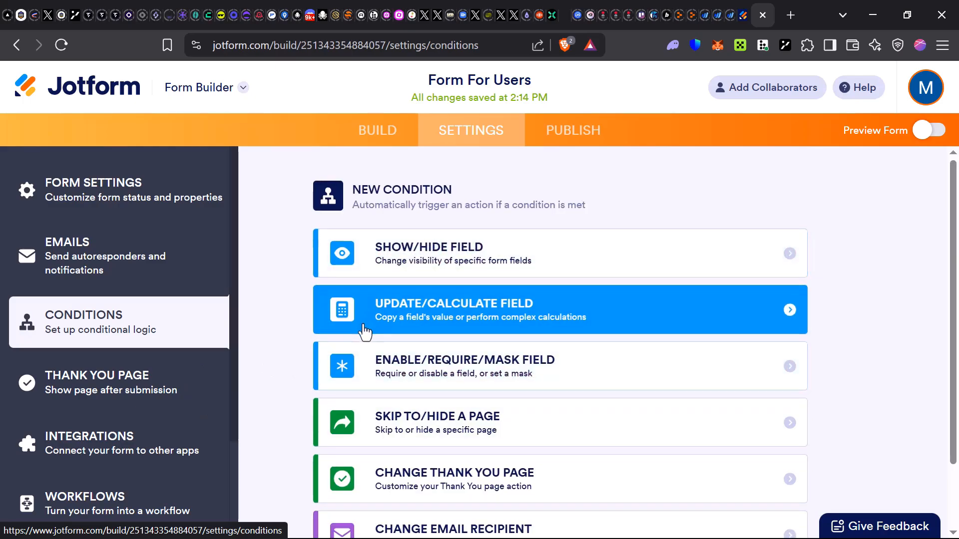
scroll(374, 327, down, 2)
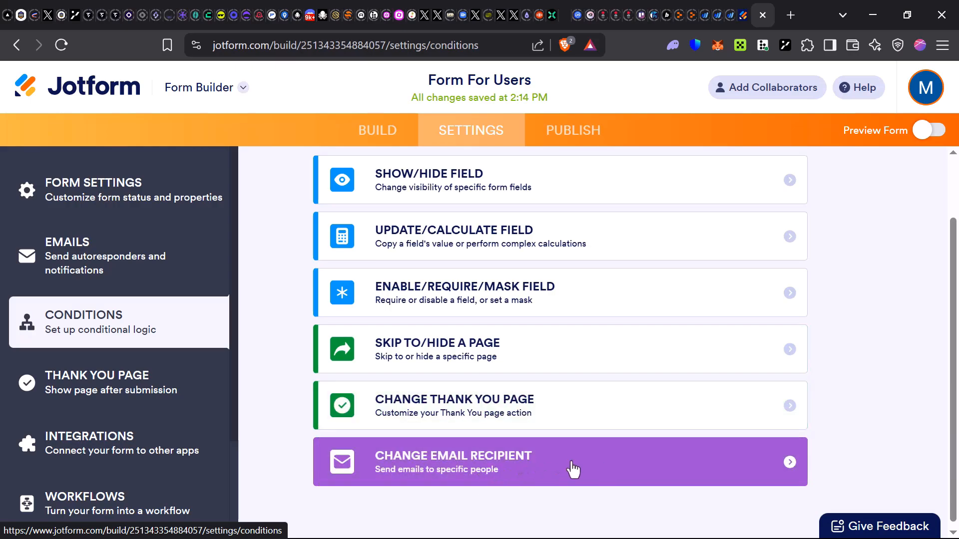
click(95, 395)
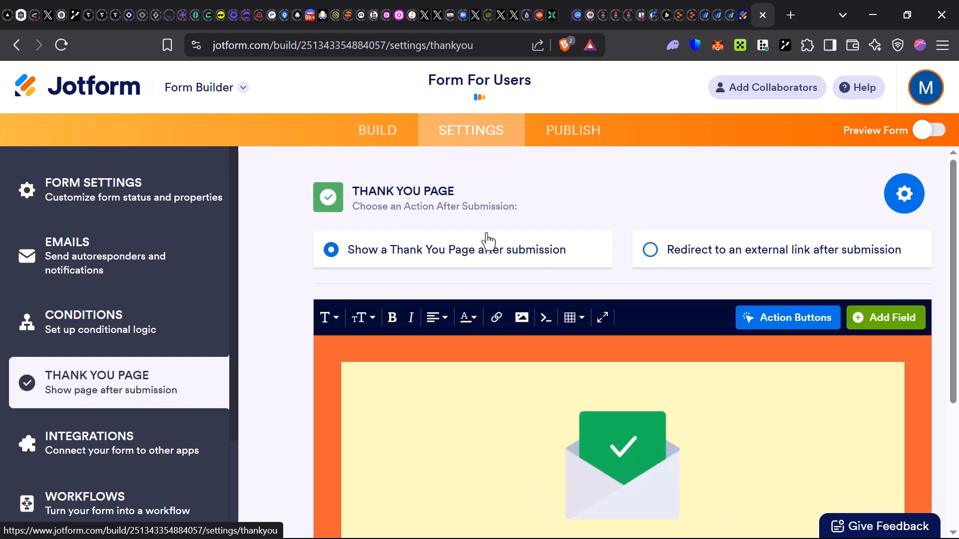
scroll(627, 368, down, 4)
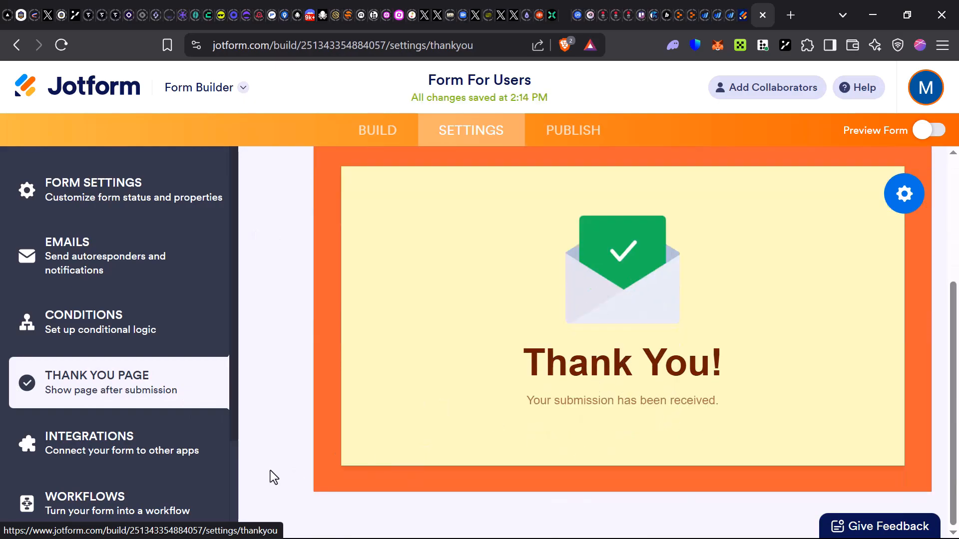
Step: Browse the app integrations that can be connected to the form
click(130, 465)
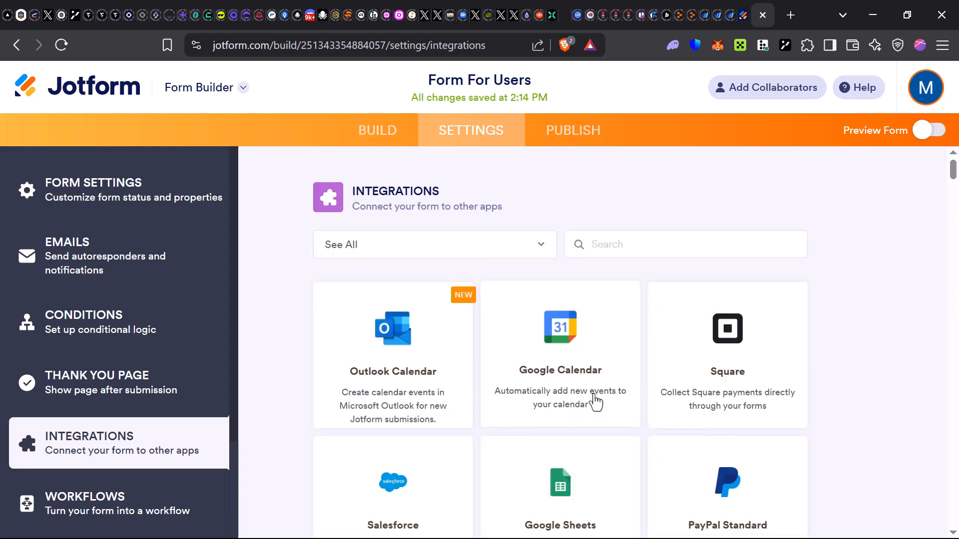
scroll(562, 401, down, 3)
scroll(567, 382, down, 3)
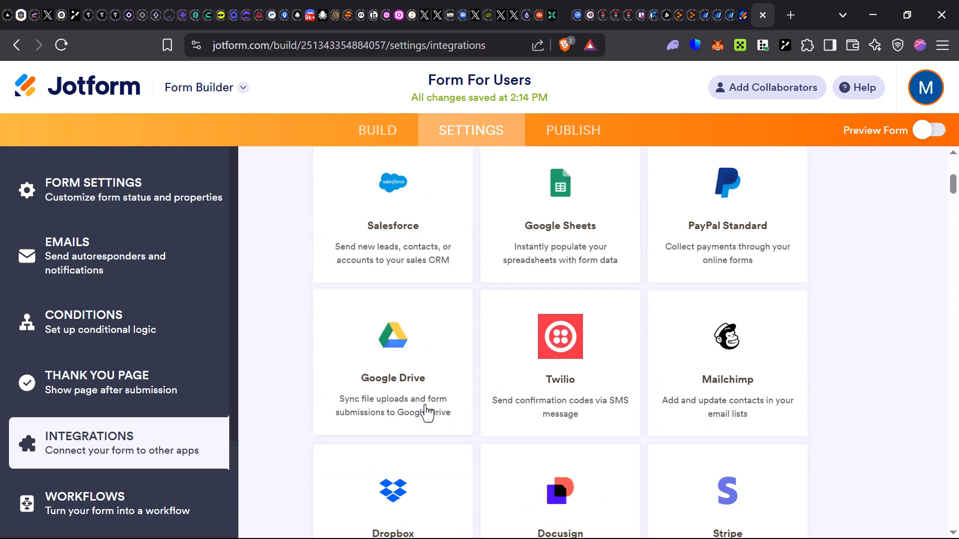
scroll(649, 424, down, 3)
scroll(663, 417, down, 5)
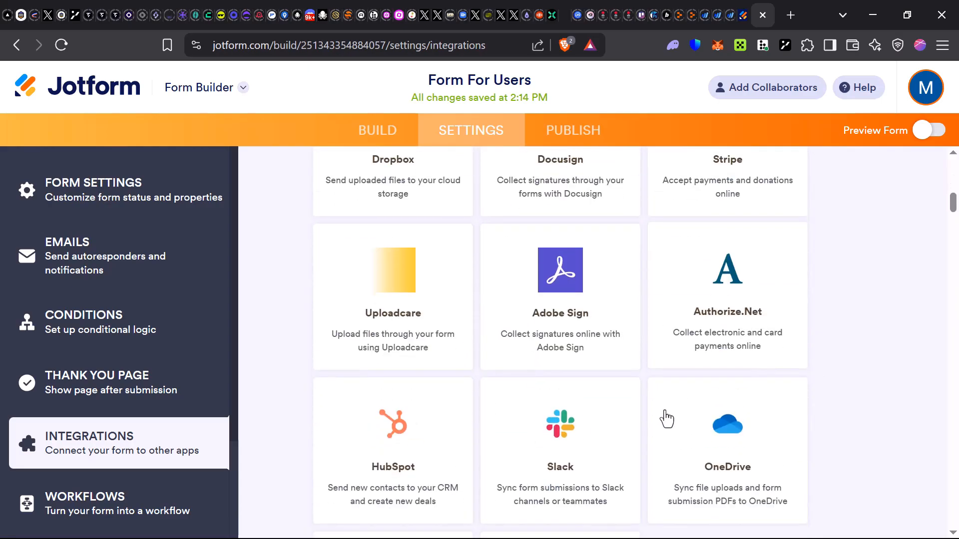
scroll(619, 391, up, 4)
scroll(619, 391, down, 15)
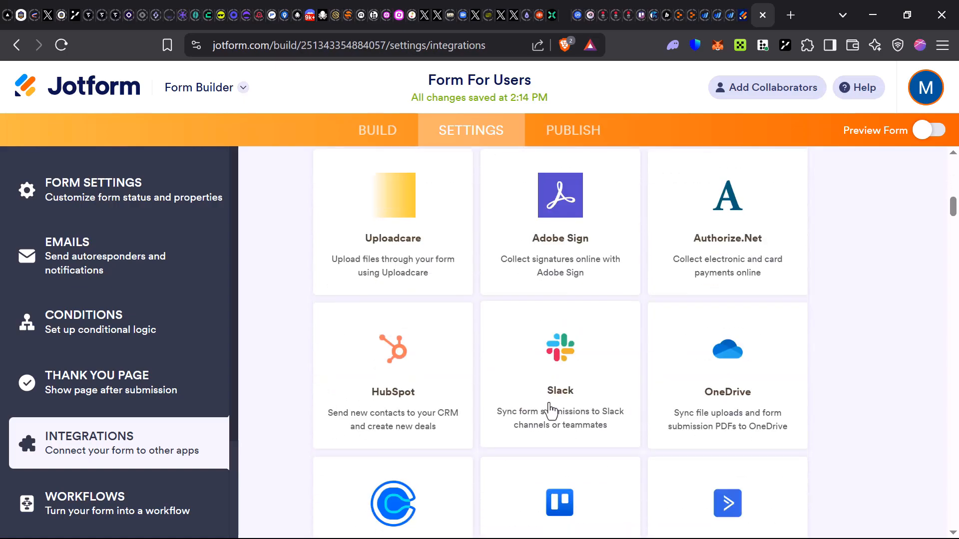
scroll(497, 425, up, 15)
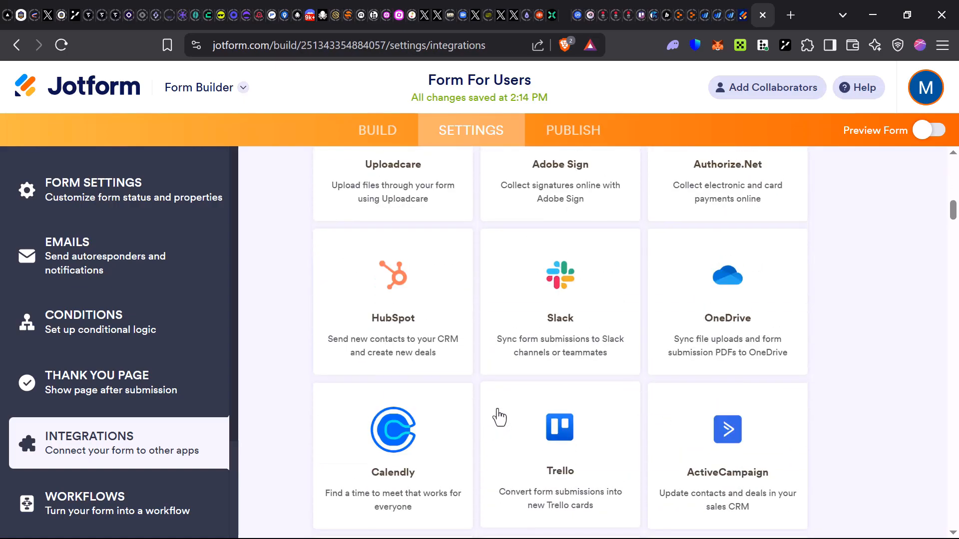
scroll(471, 264, up, 9)
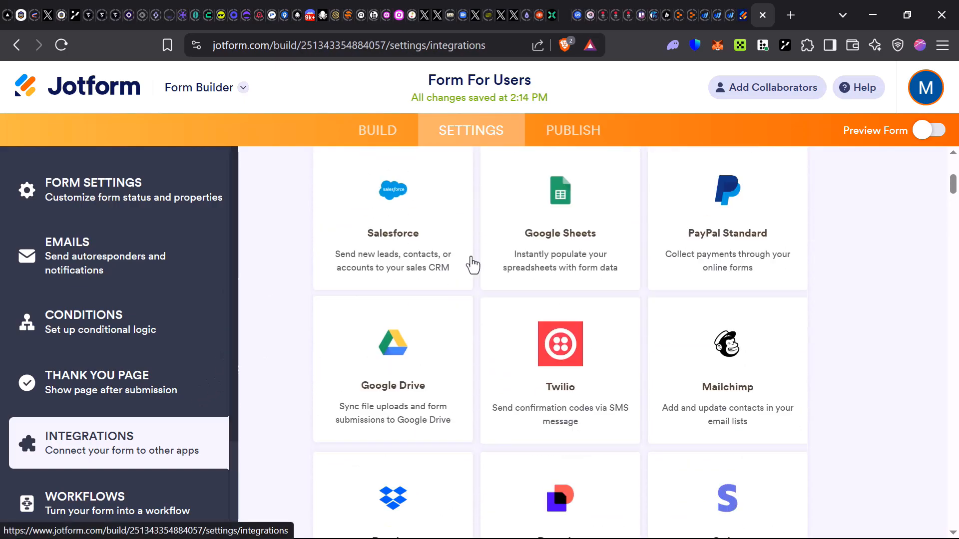
Step: Open the form's publishing options and examine the available publishing methods and the direct link sharing section
click(558, 136)
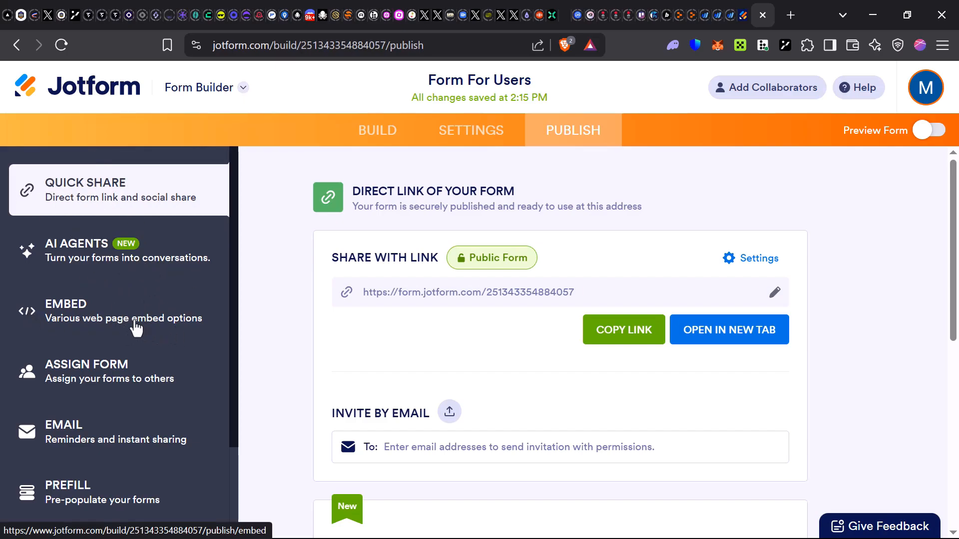
scroll(136, 330, down, 1)
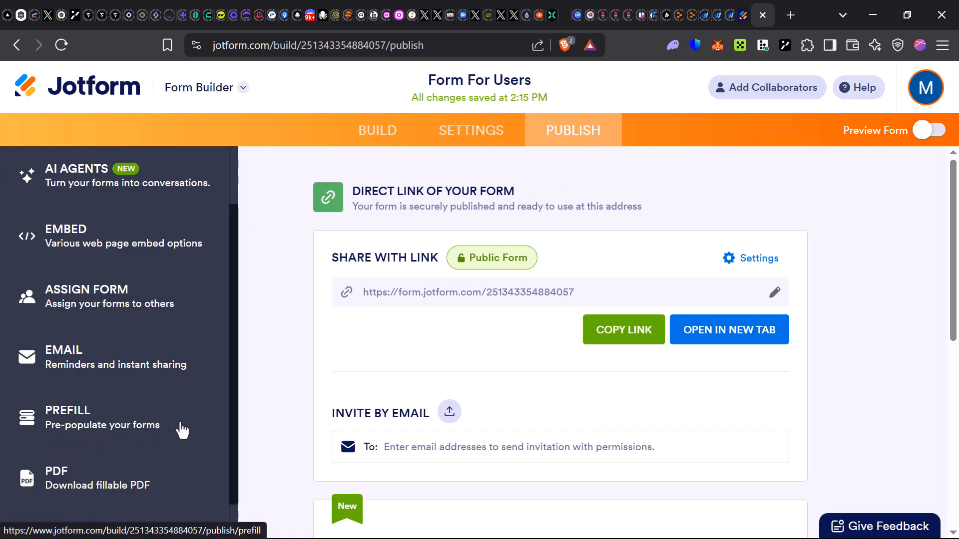
scroll(111, 428, down, 1)
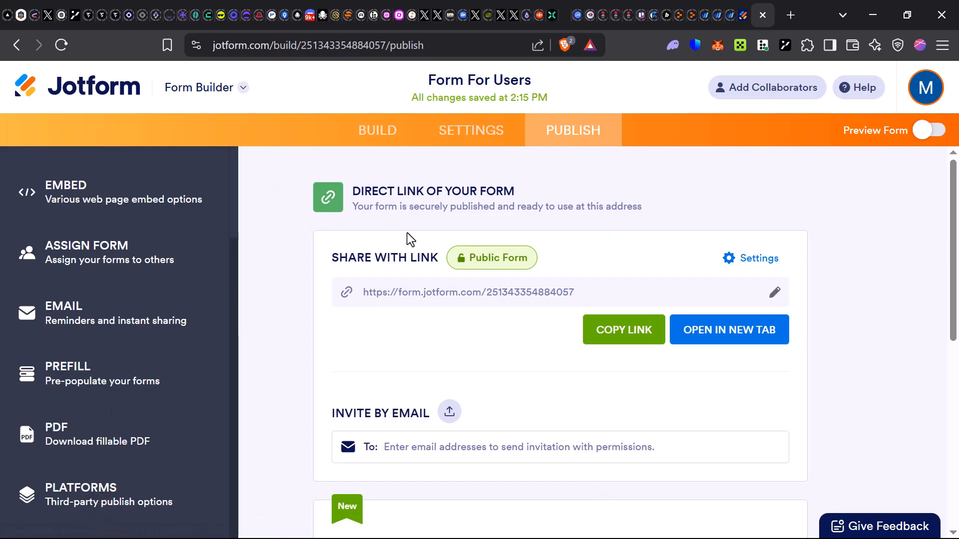
triple_click(351, 258)
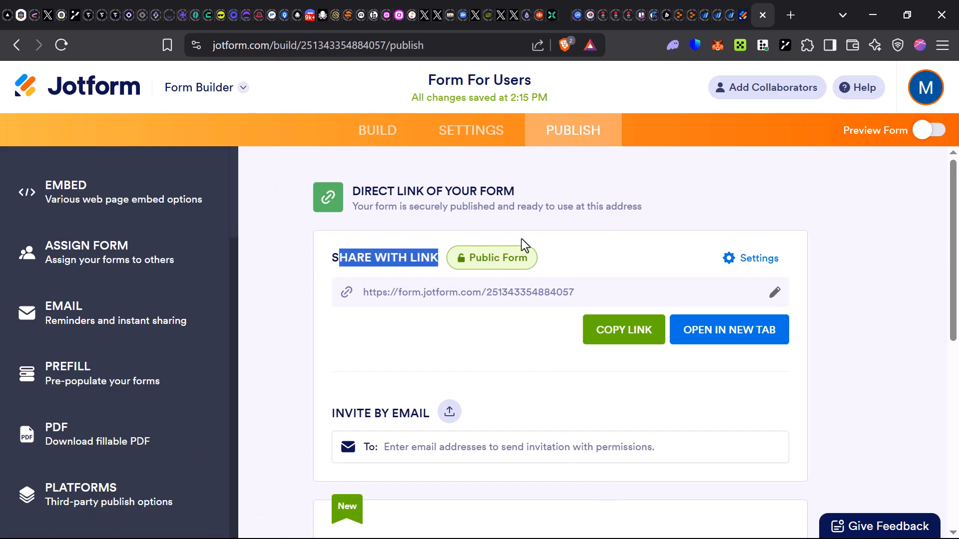
click(598, 256)
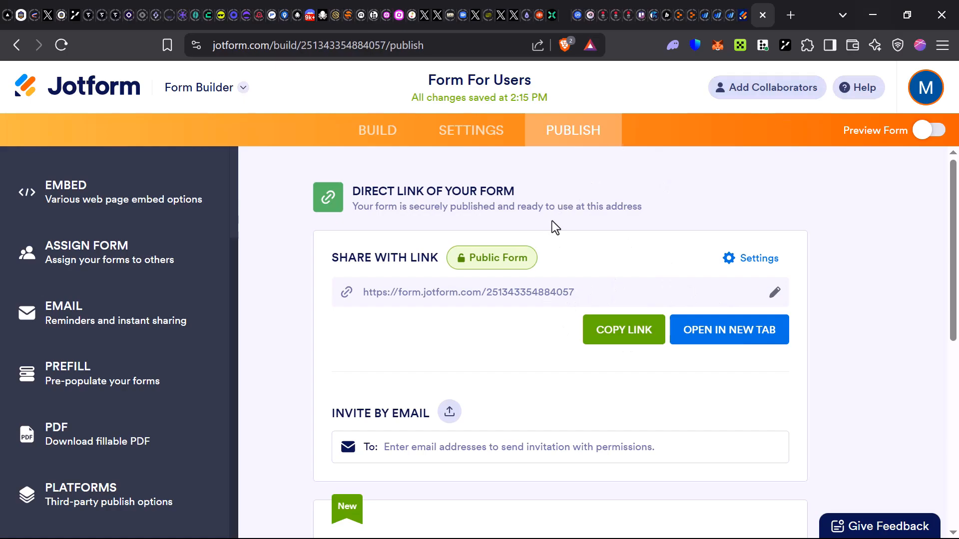
Step: Examine the Quick Share options for email invitations, AI agents, social sharing and app creation
scroll(552, 221, down, 8)
scroll(549, 221, up, 6)
scroll(549, 230, down, 3)
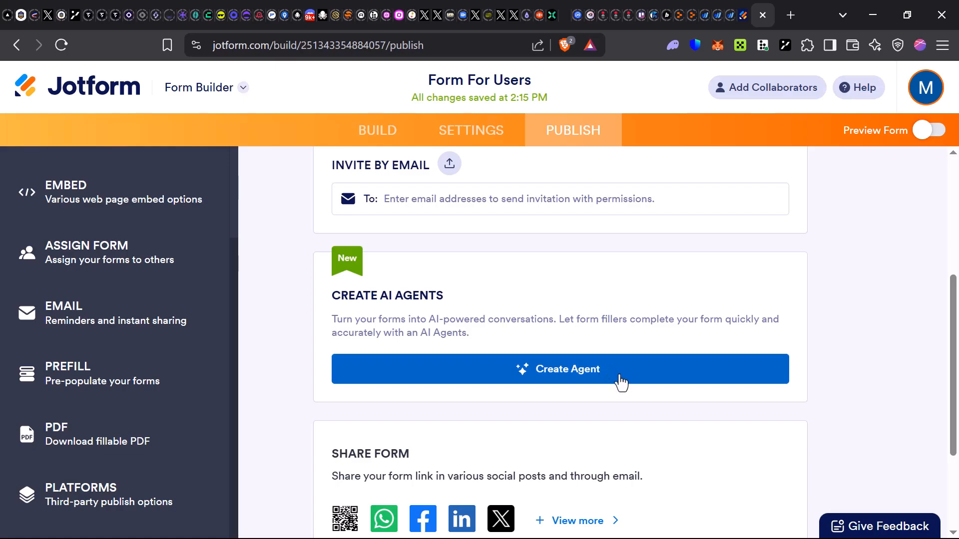
scroll(373, 243, down, 3)
scroll(373, 242, up, 4)
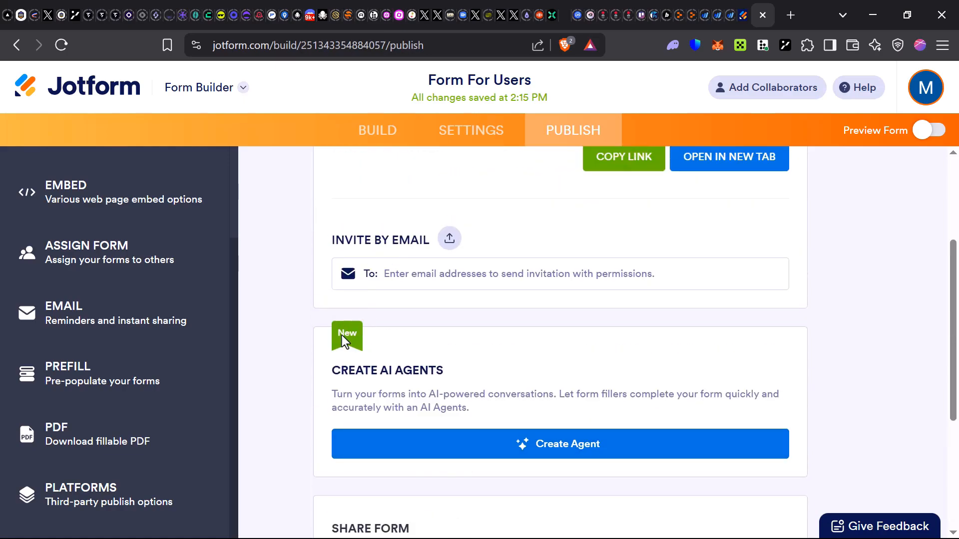
scroll(434, 384, down, 4)
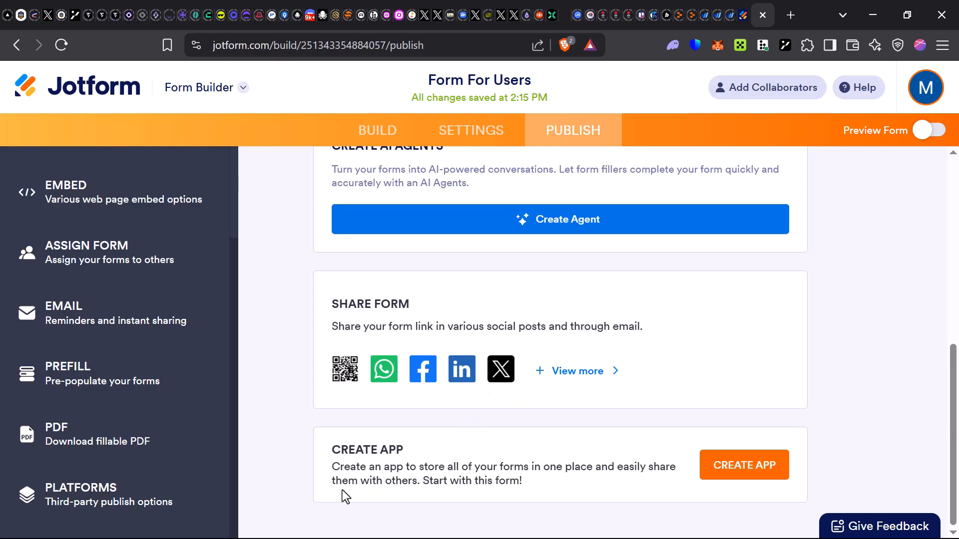
drag(332, 482, 400, 485)
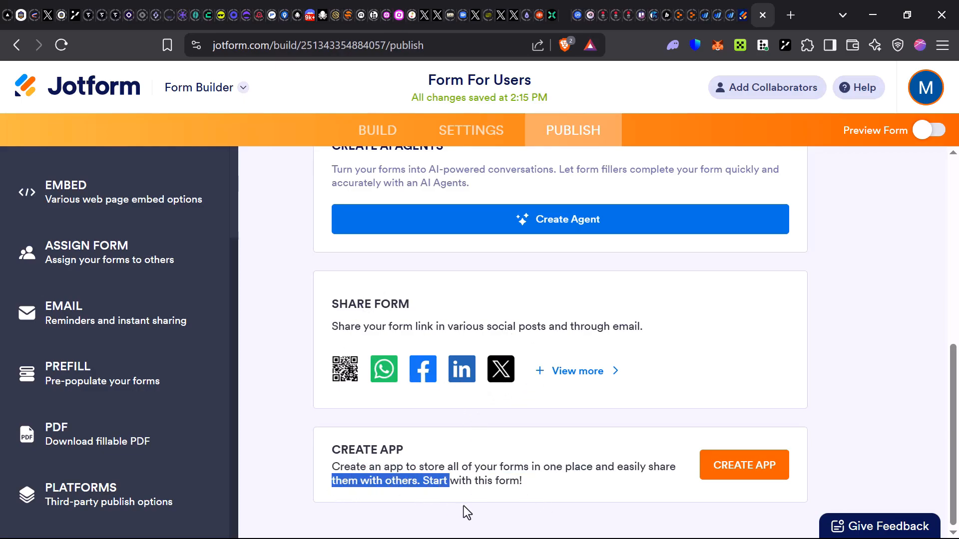
click(564, 484)
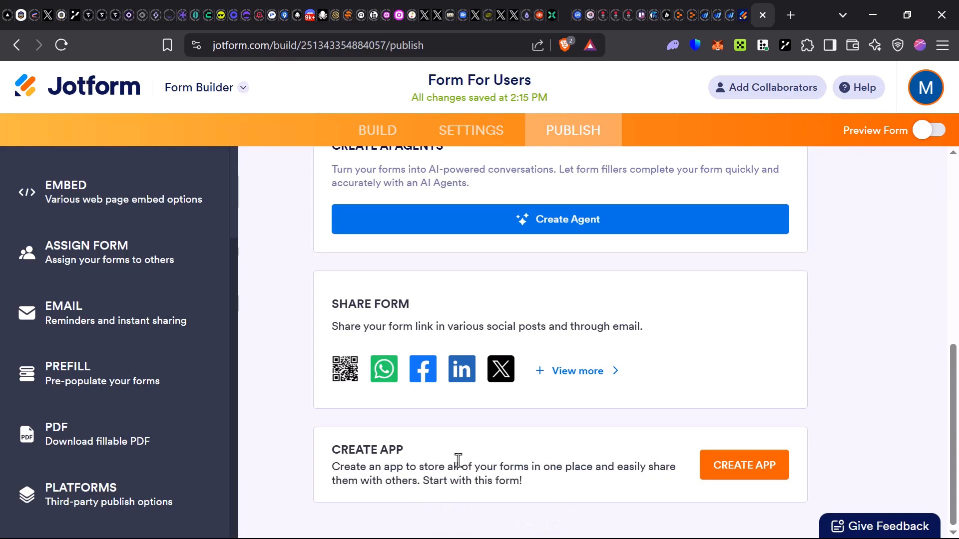
scroll(553, 469, up, 2)
scroll(553, 468, up, 6)
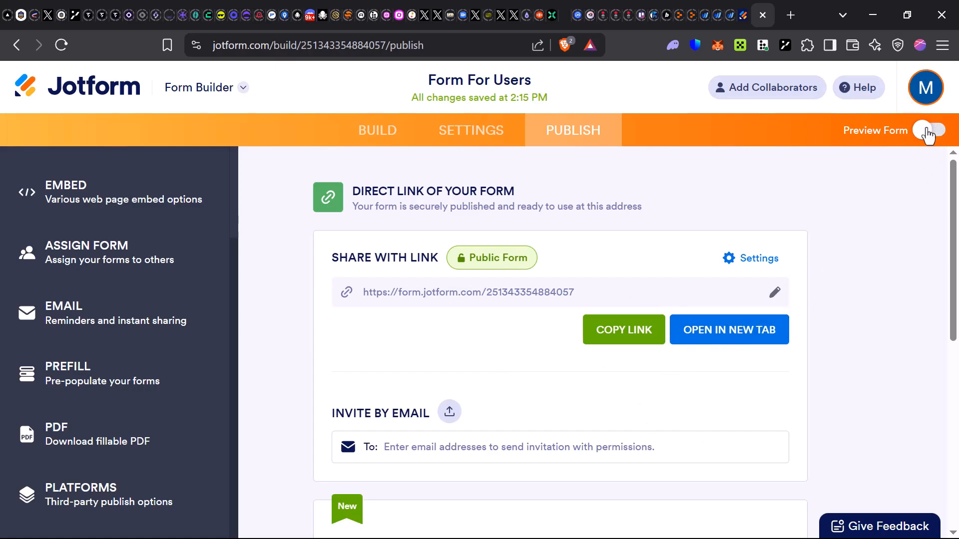
Step: Preview the form in desktop view and look over its headings and contact fields
click(873, 139)
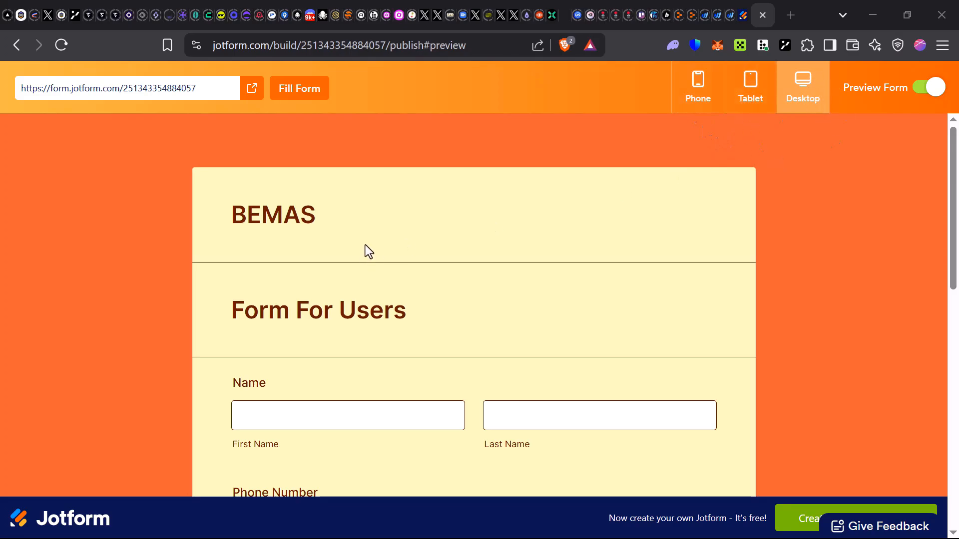
scroll(286, 232, down, 4)
scroll(269, 232, up, 4)
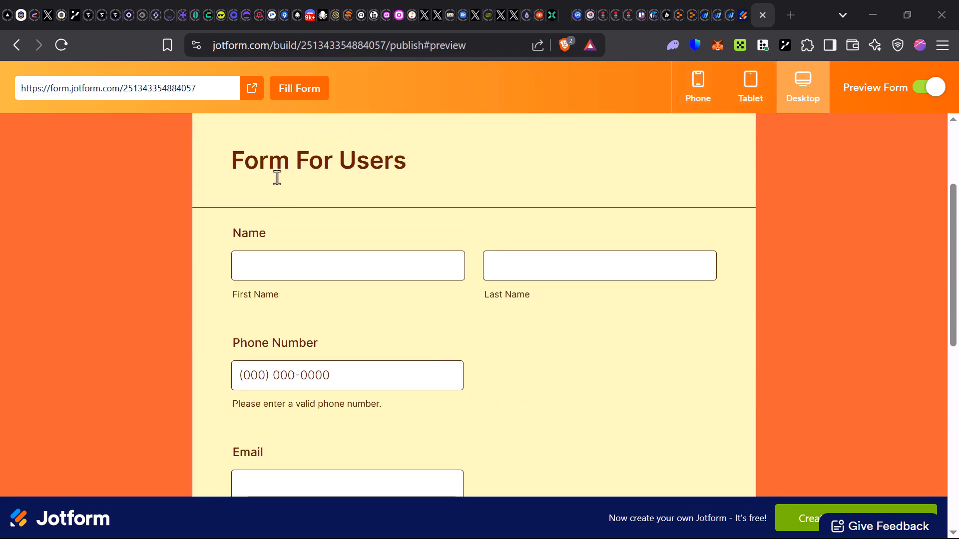
Step: Choose PSG as the Champions League winner in the previewed form and draw a signature in the signature field
scroll(238, 284, down, 4)
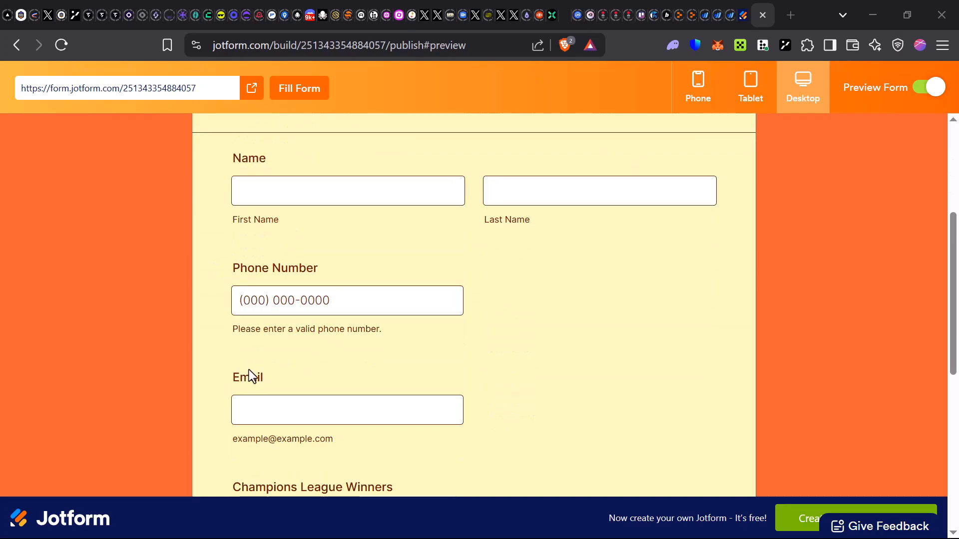
scroll(262, 410, down, 1)
scroll(261, 410, down, 3)
click(287, 270)
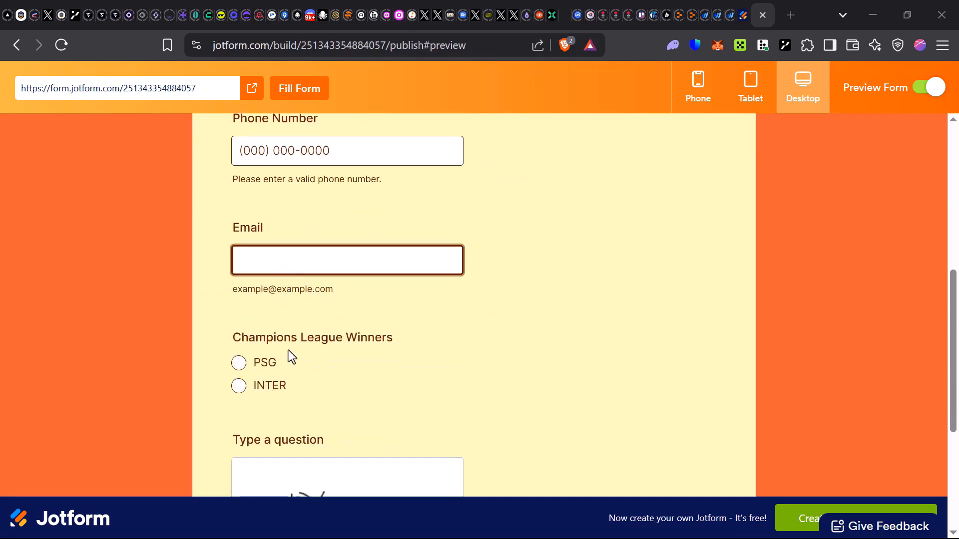
scroll(257, 336, down, 3)
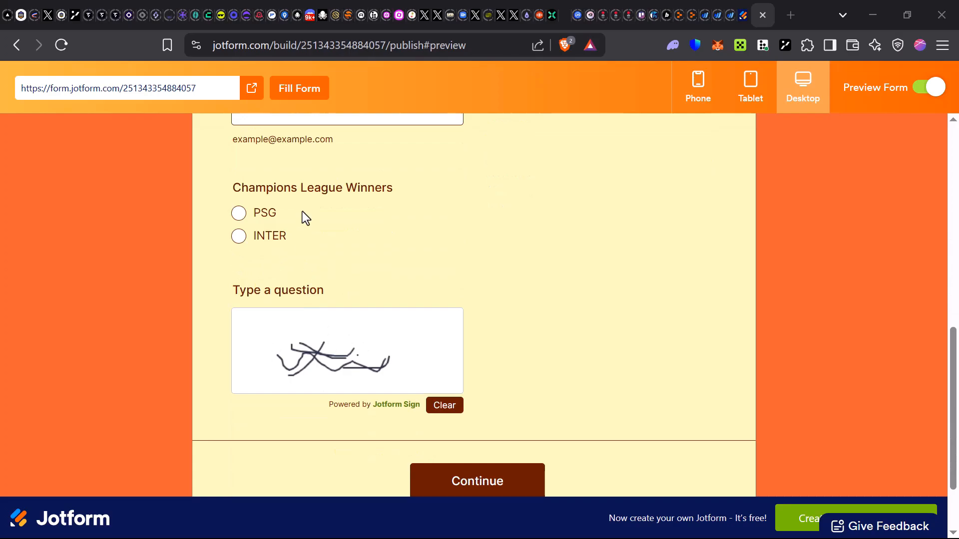
click(239, 213)
scroll(270, 260, down, 2)
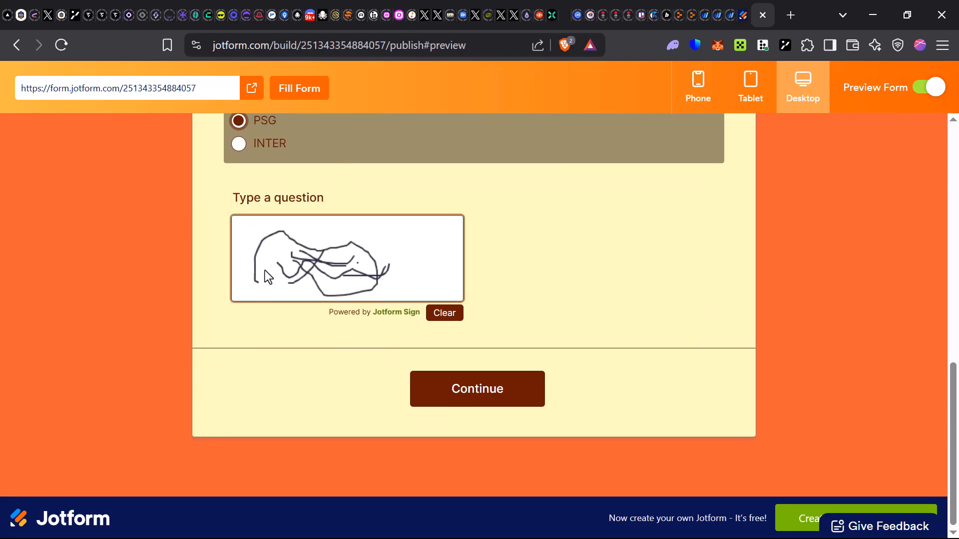
mouse_move(265, 270)
mouse_down()
mouse_move(379, 256)
mouse_move(347, 280)
mouse_move(351, 234)
mouse_up()
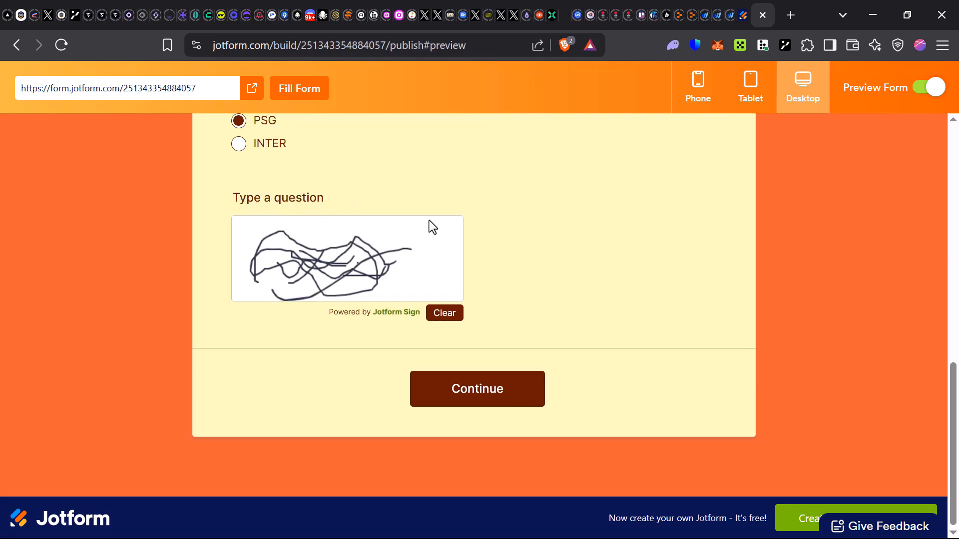
Step: Review the filled-in form, continue to the sign document preview and sign the document to submit it
scroll(508, 236, up, 5)
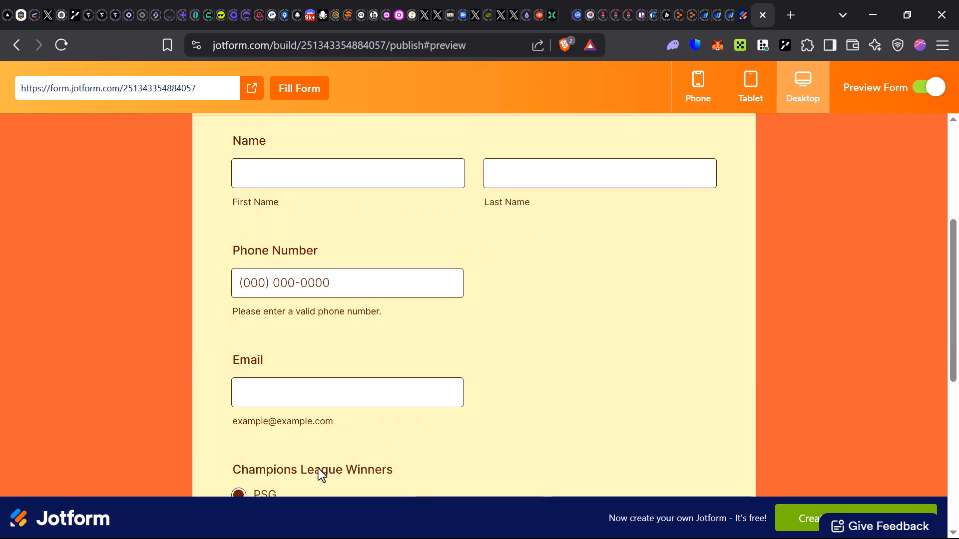
scroll(310, 470, down, 3)
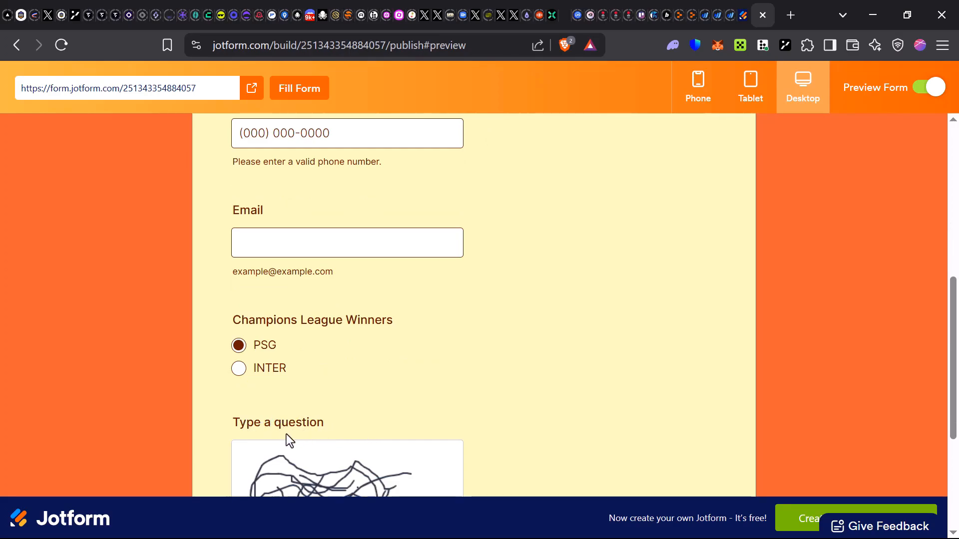
scroll(349, 415, down, 5)
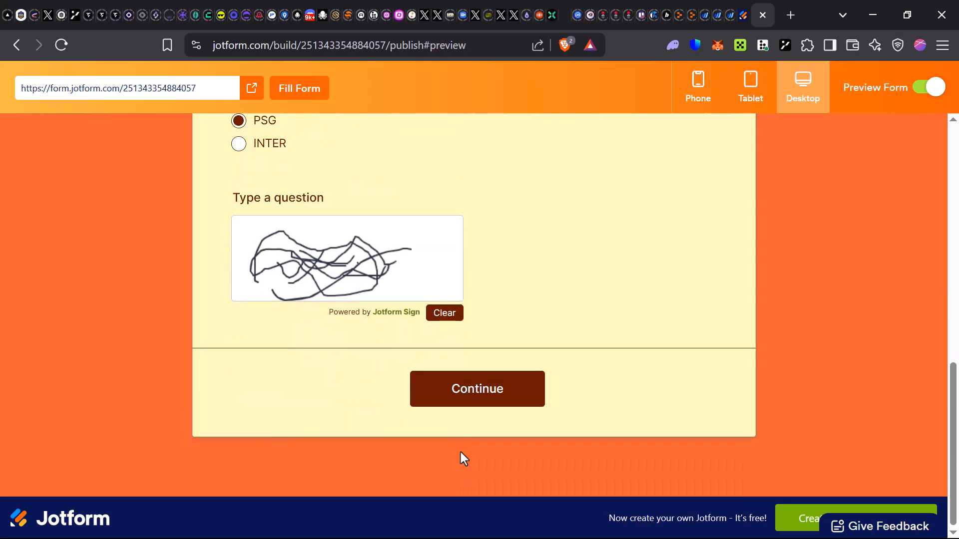
click(454, 387)
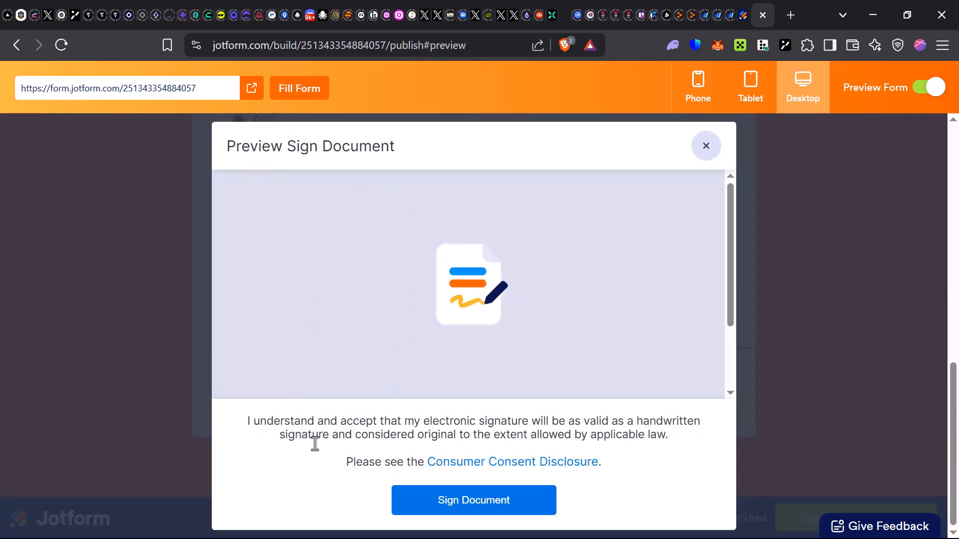
drag(254, 421, 688, 416)
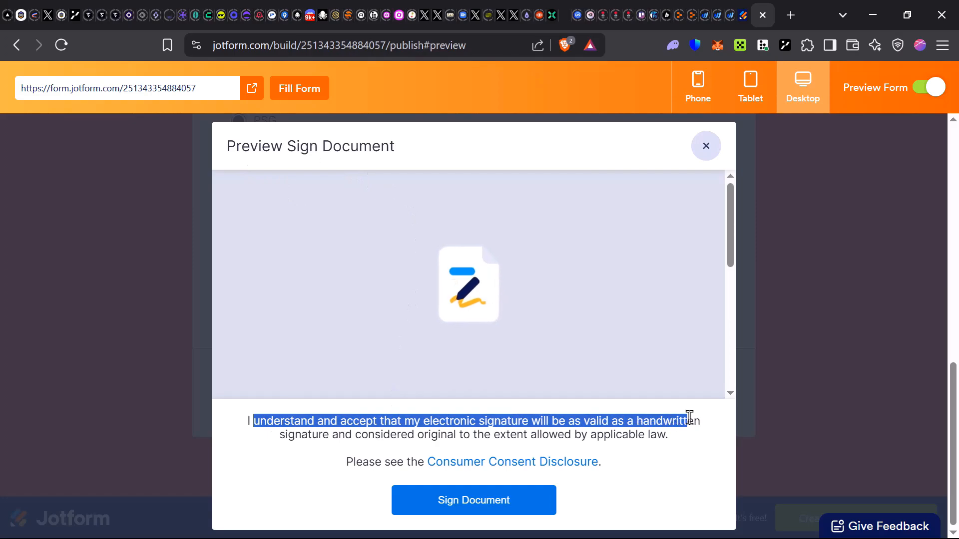
click(517, 502)
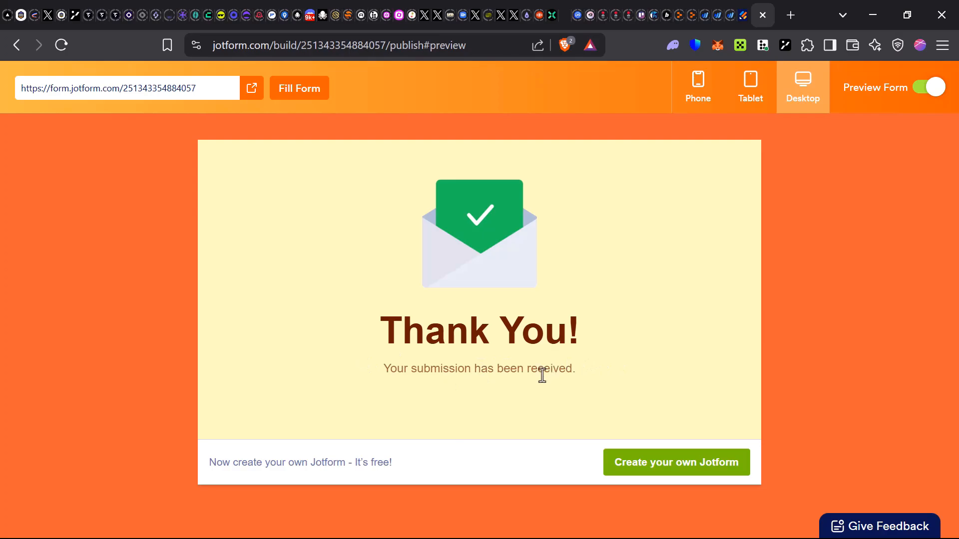
Step: Leave the form preview and examine the sharing options and the collaboration link for co-workers
click(905, 100)
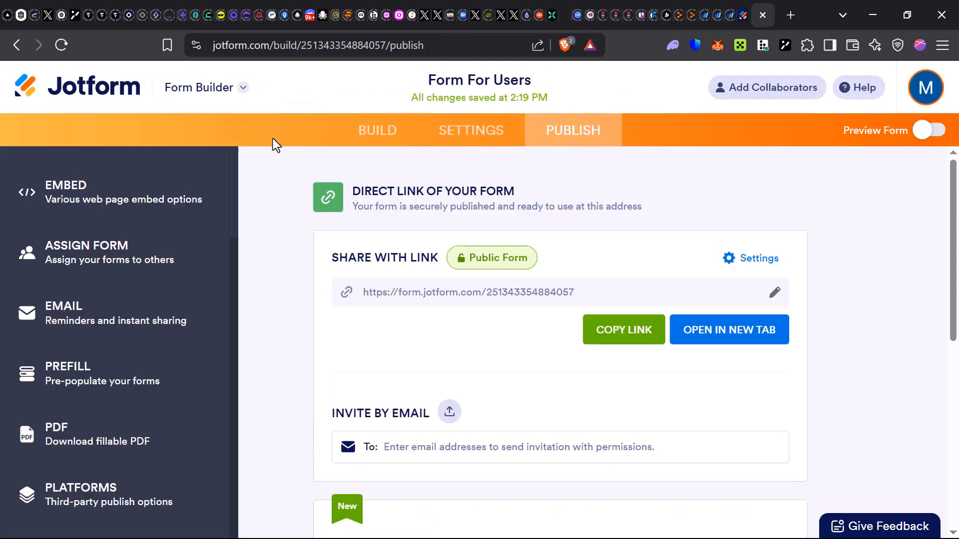
scroll(356, 266, down, 6)
scroll(387, 265, up, 6)
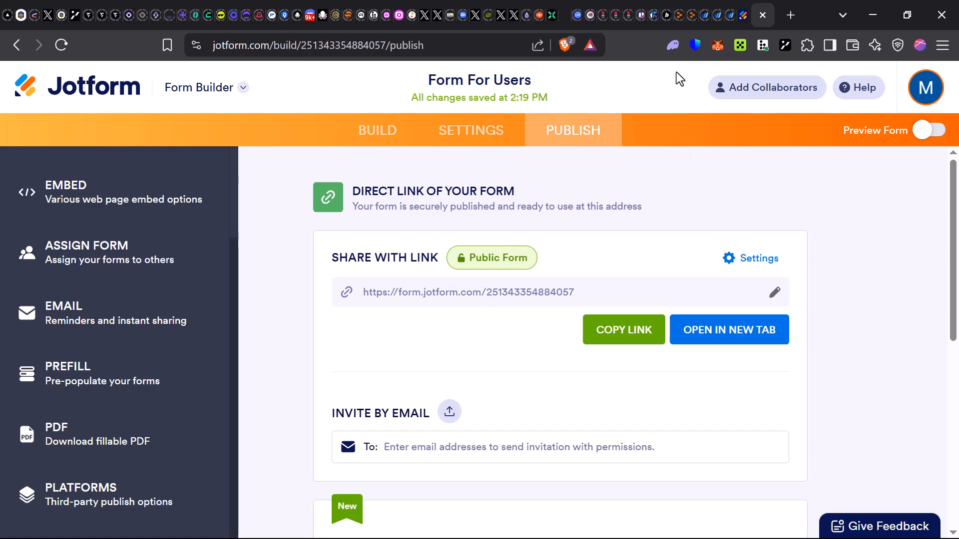
click(771, 94)
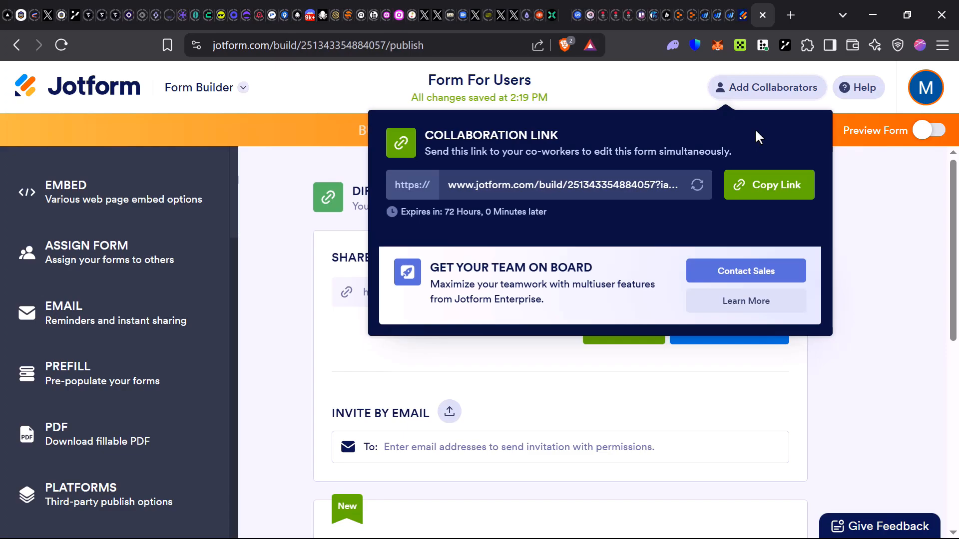
click(894, 202)
scroll(779, 300, down, 7)
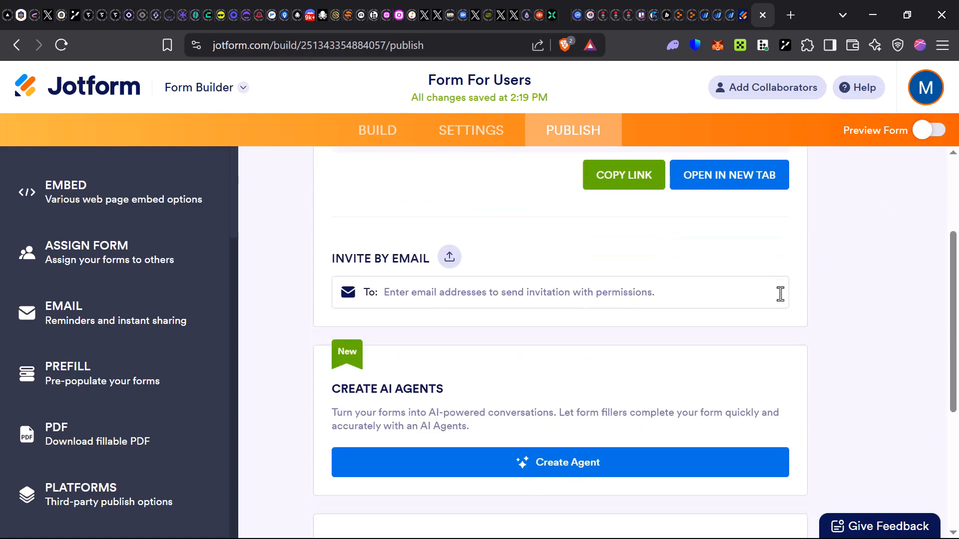
scroll(750, 328, up, 7)
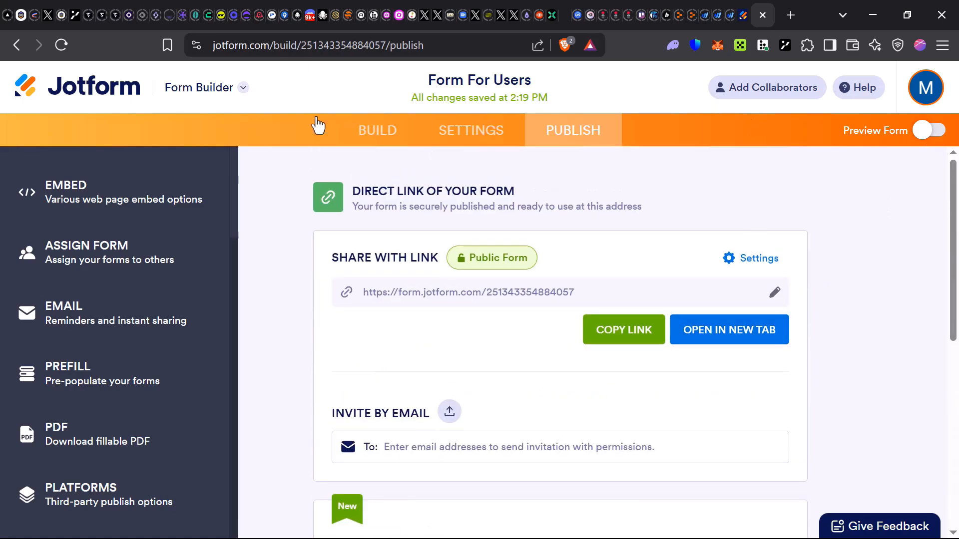
Step: Go back to My Workspace and open the inbox of Form For Users in a new tab
click(245, 89)
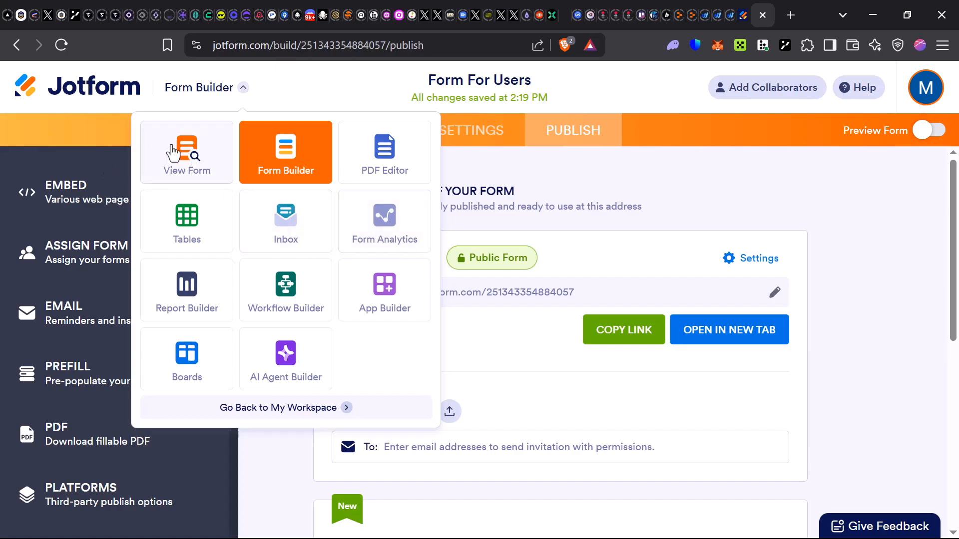
click(332, 415)
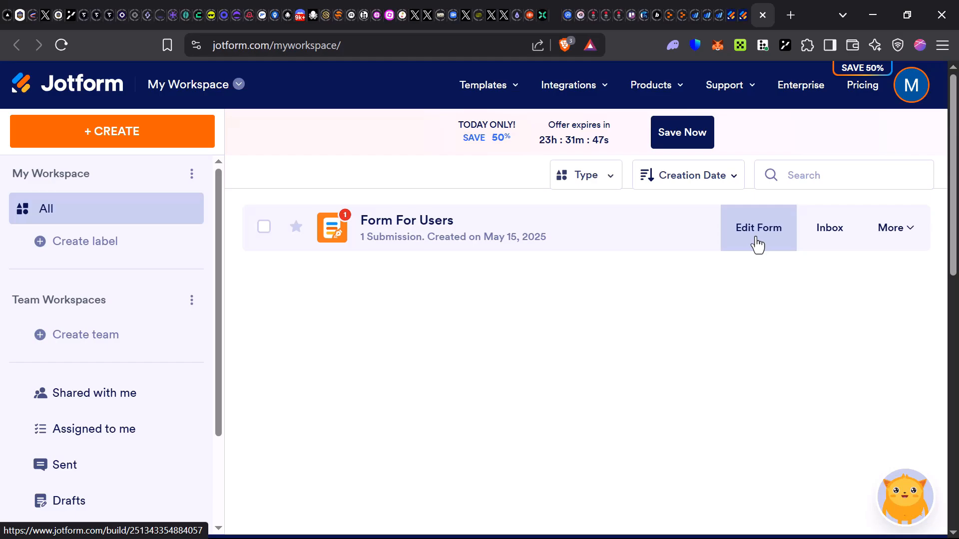
middle_click(823, 230)
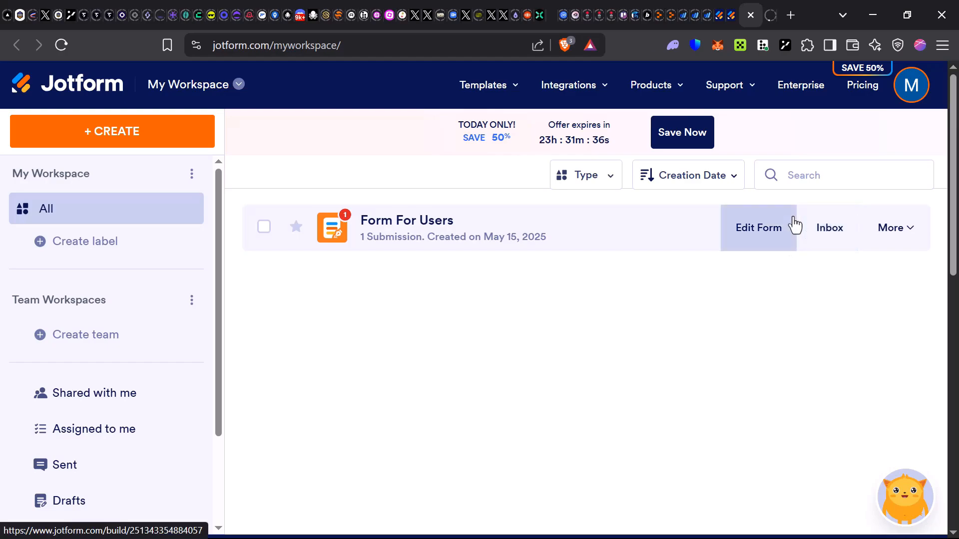
Step: Clone Form For Users and look over the additional publish, data and form actions of the original form
click(908, 245)
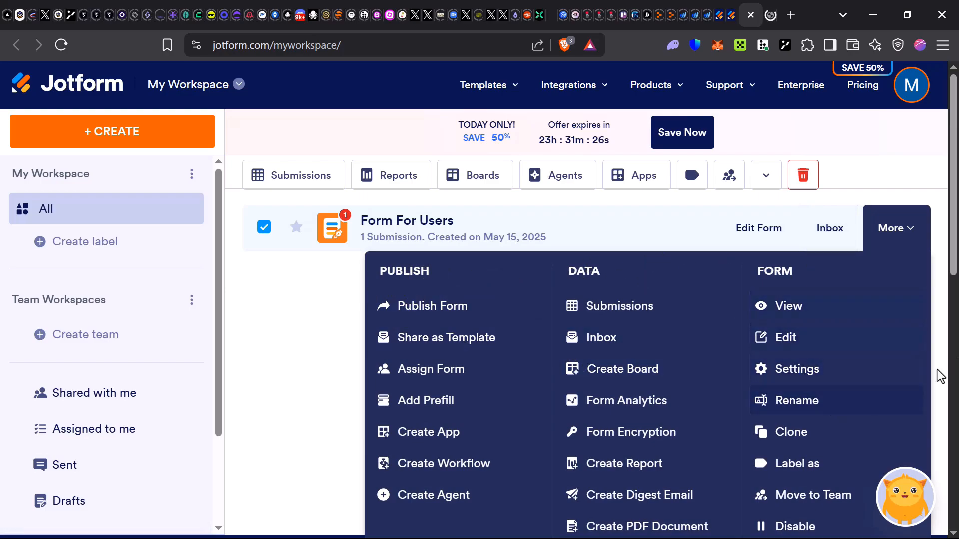
click(819, 432)
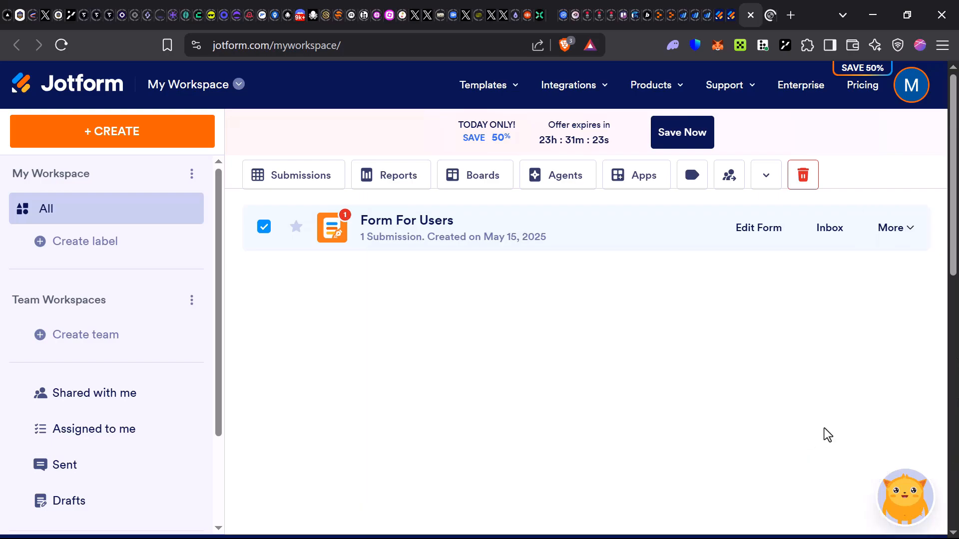
click(893, 236)
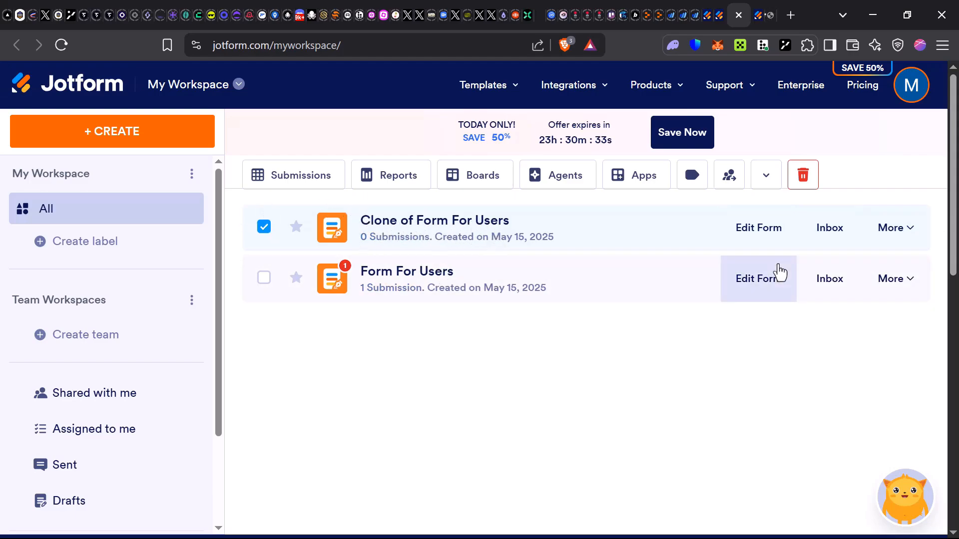
click(903, 281)
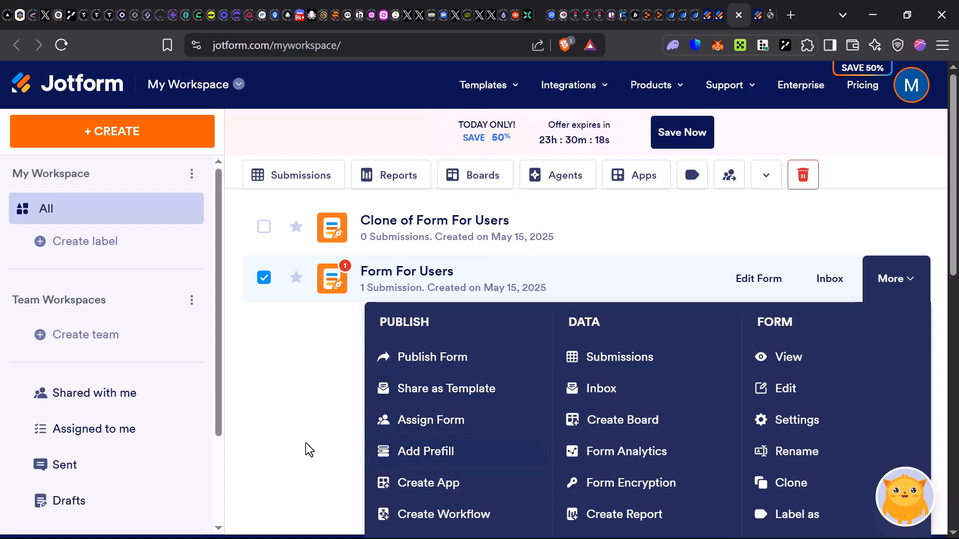
click(353, 359)
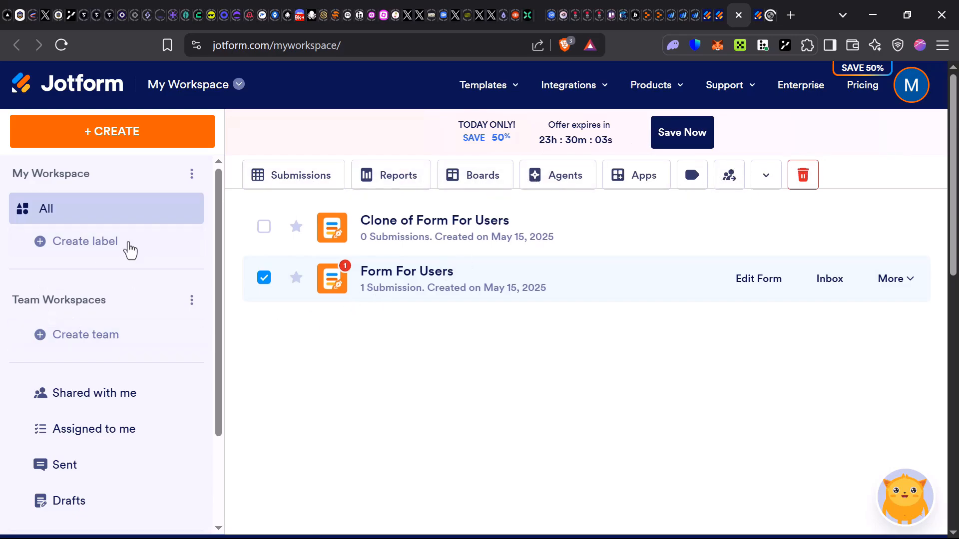
Step: Create a team workspace named "CHAMPIONS OF EUROPE" with the trophy avatar
click(66, 335)
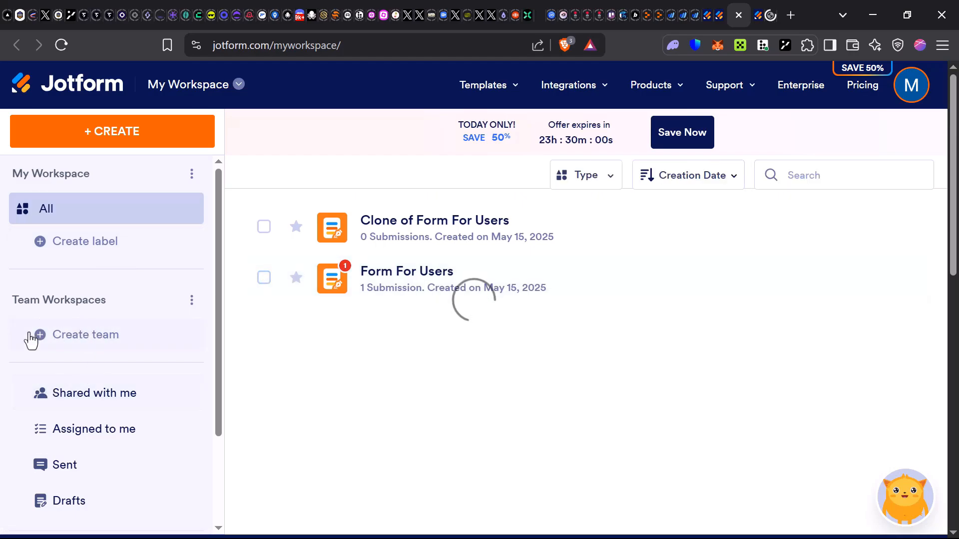
click(75, 333)
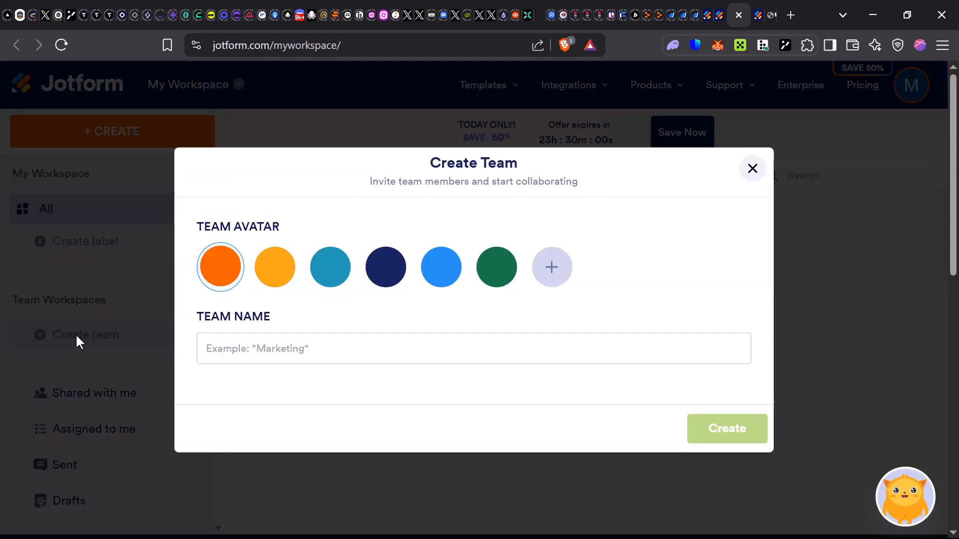
click(281, 270)
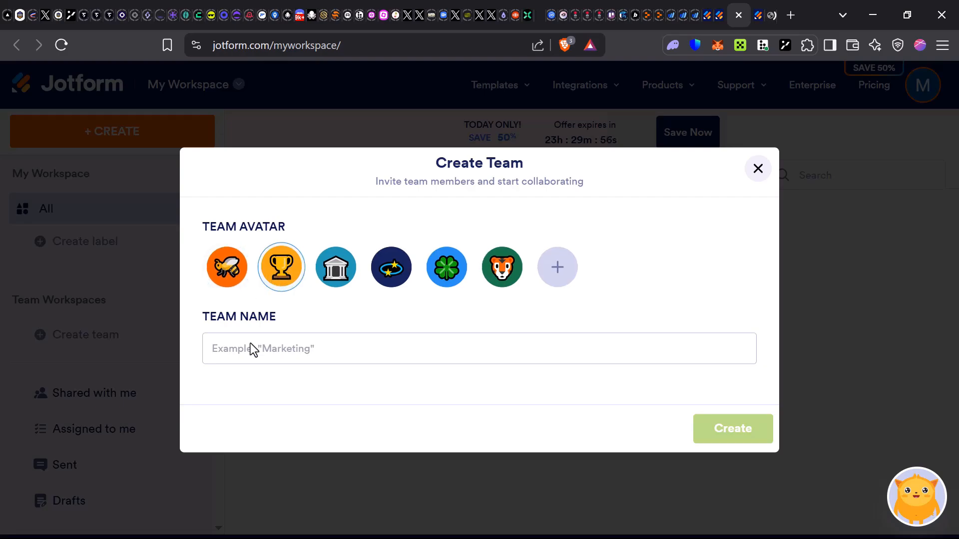
click(310, 351)
text(CHAMPIONS OF EUROPE)
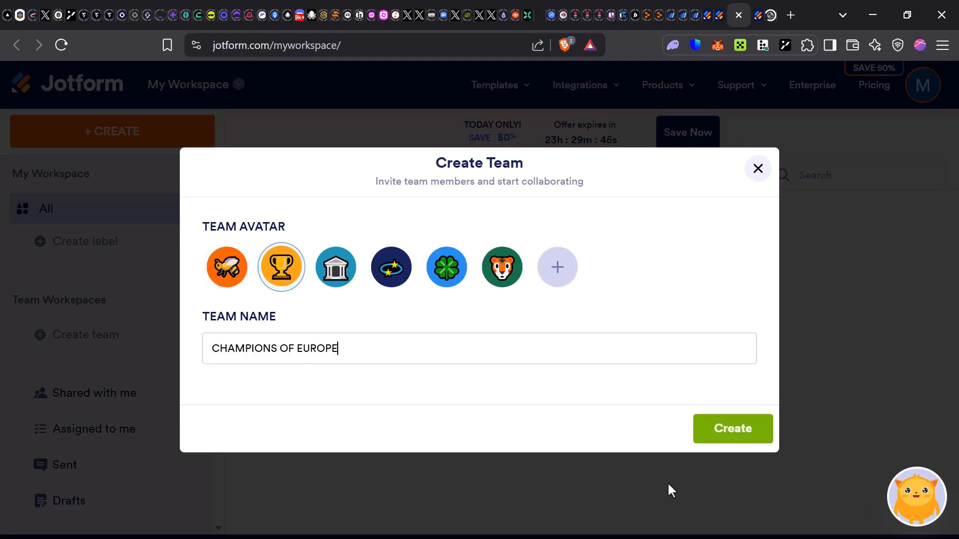
click(714, 437)
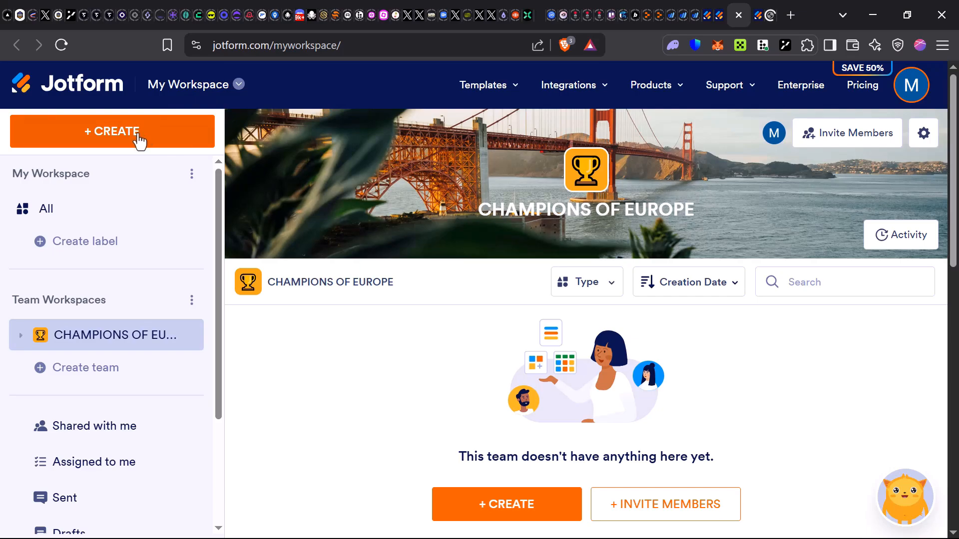
Step: Start a new form for the CHAMPIONS OF EUROPE team, choosing to build it from a template
click(139, 142)
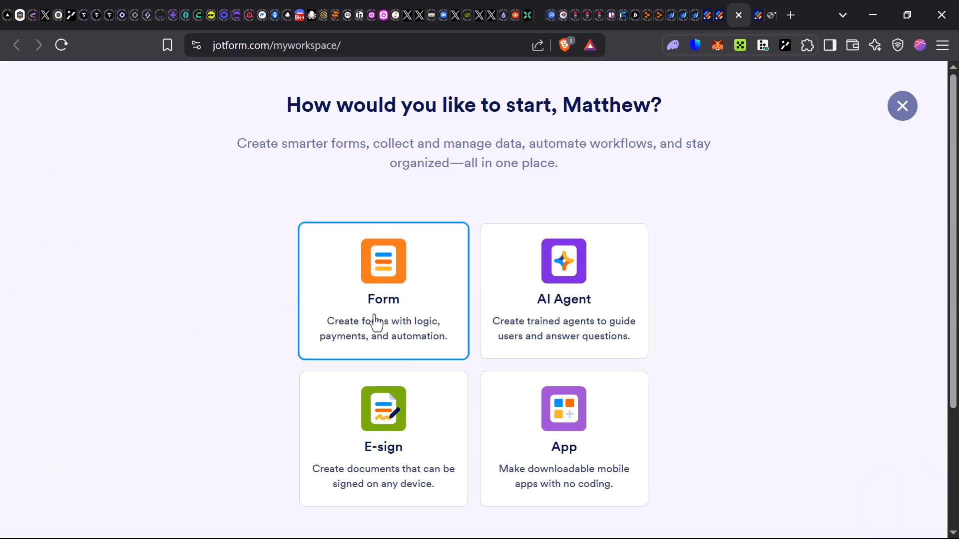
click(396, 319)
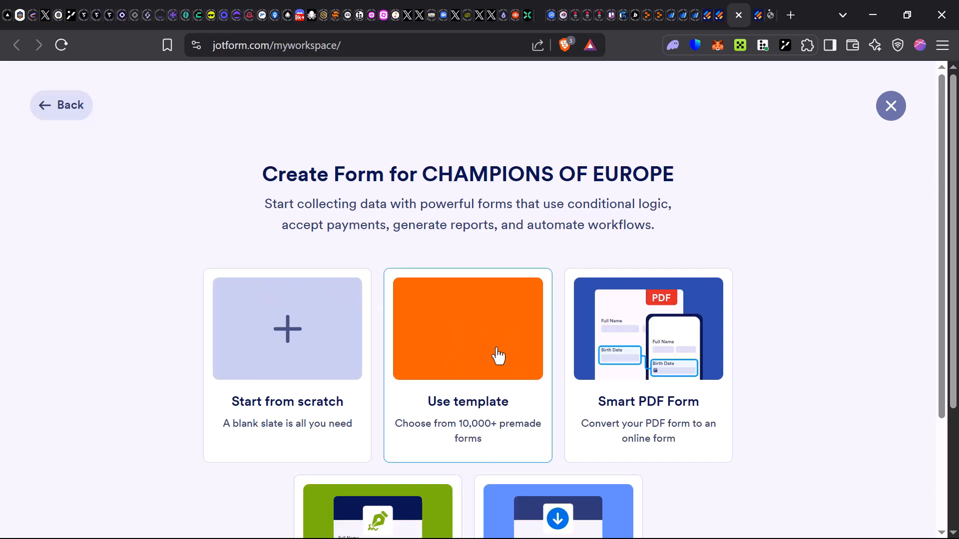
click(480, 378)
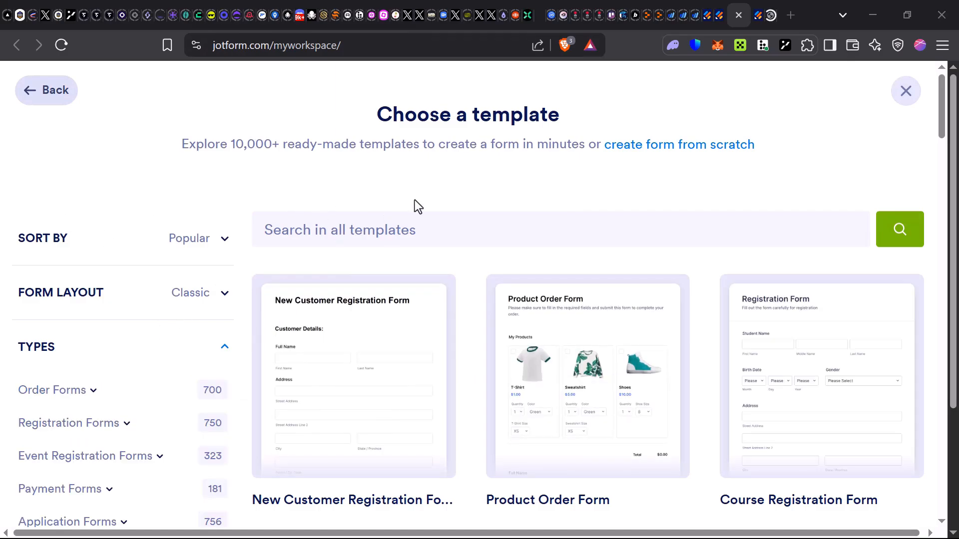
drag(370, 119, 695, 152)
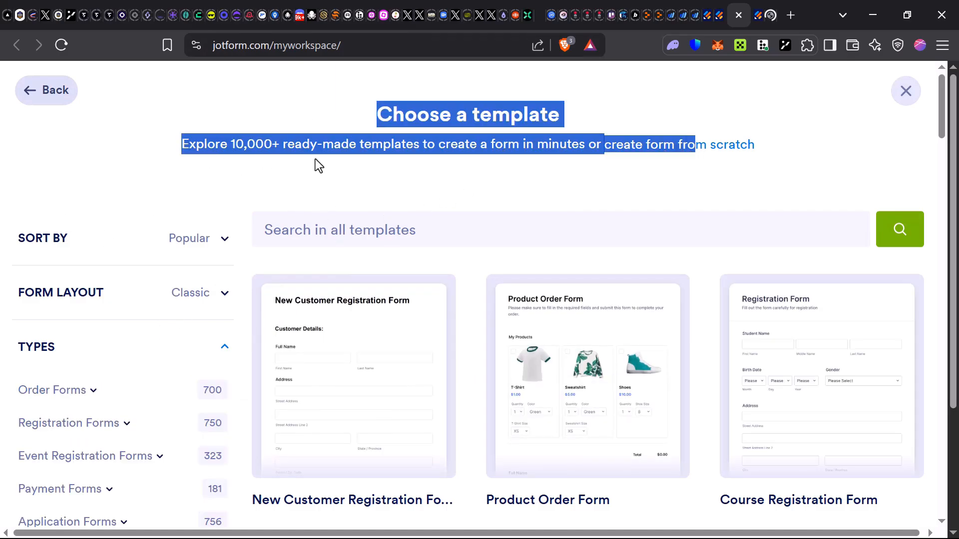
click(463, 173)
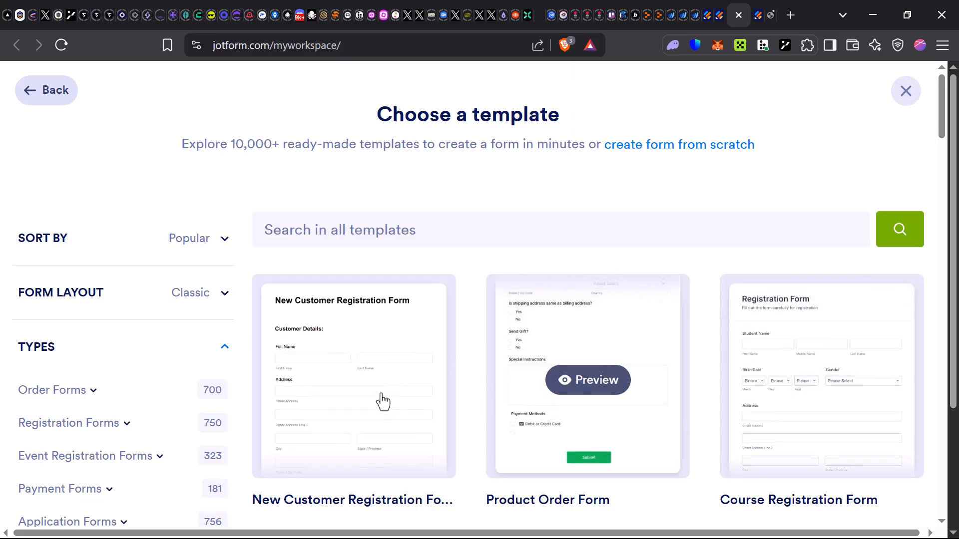
Step: Browse the template gallery and create the form from the Feedback Form template
scroll(380, 405, down, 3)
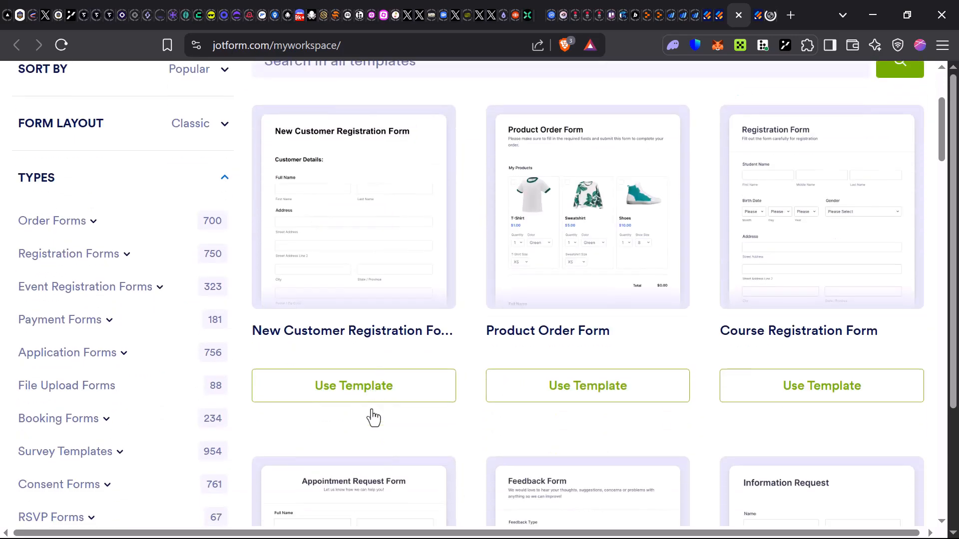
scroll(375, 417, down, 4)
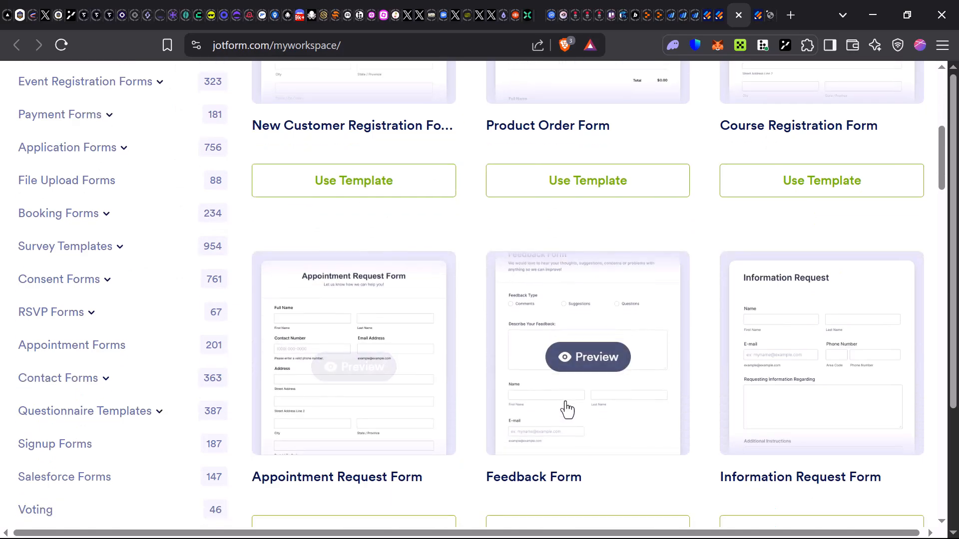
scroll(567, 409, down, 1)
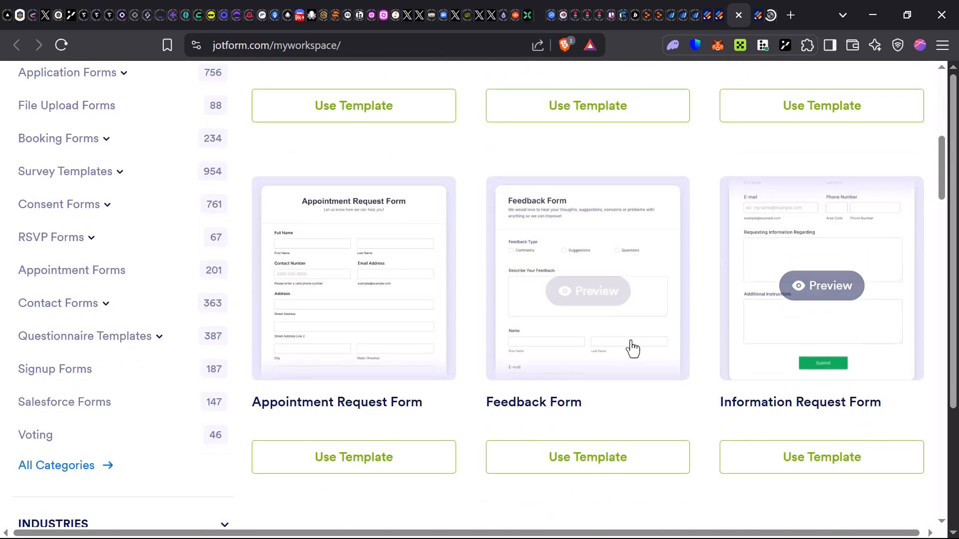
click(602, 470)
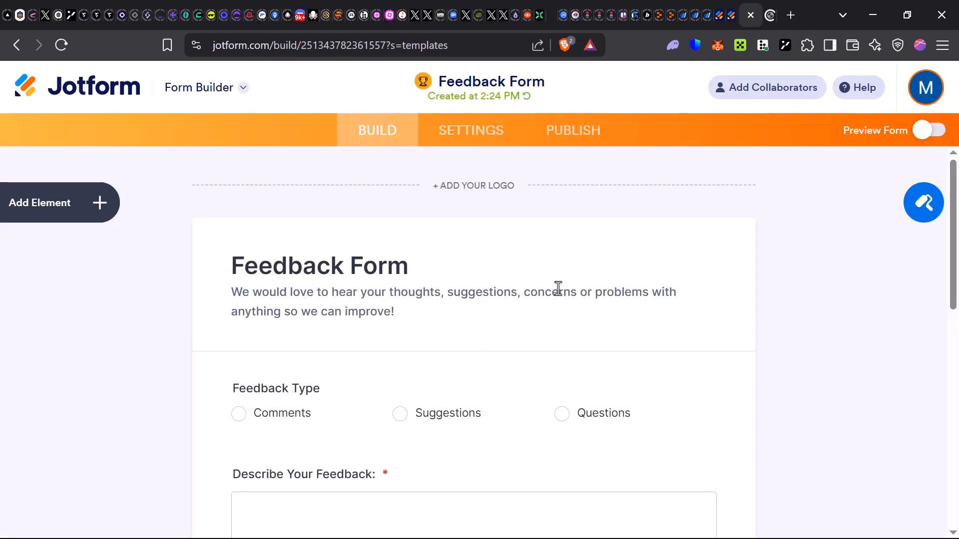
Step: Look over the Feedback Form's fields and the basic, widget and payment elements that can be added
scroll(540, 314, down, 8)
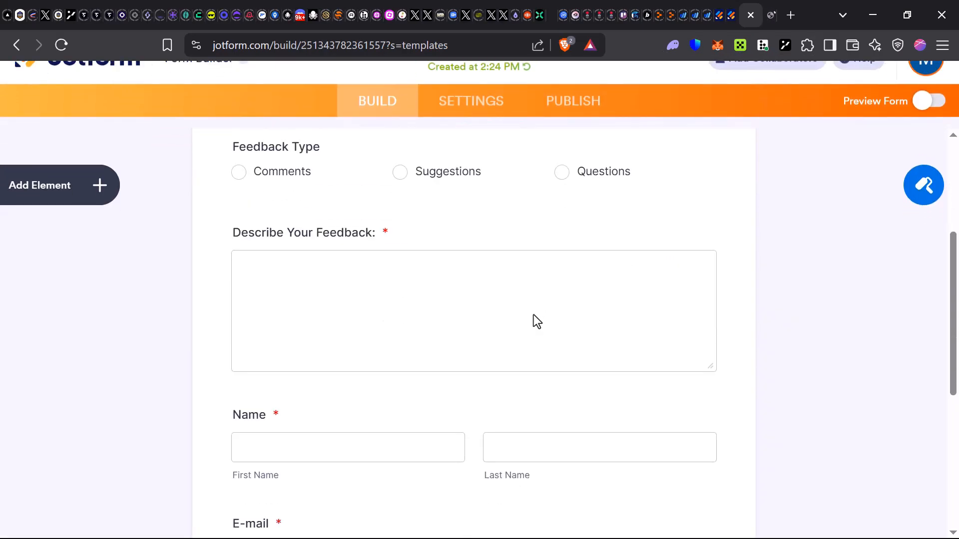
scroll(488, 362, up, 8)
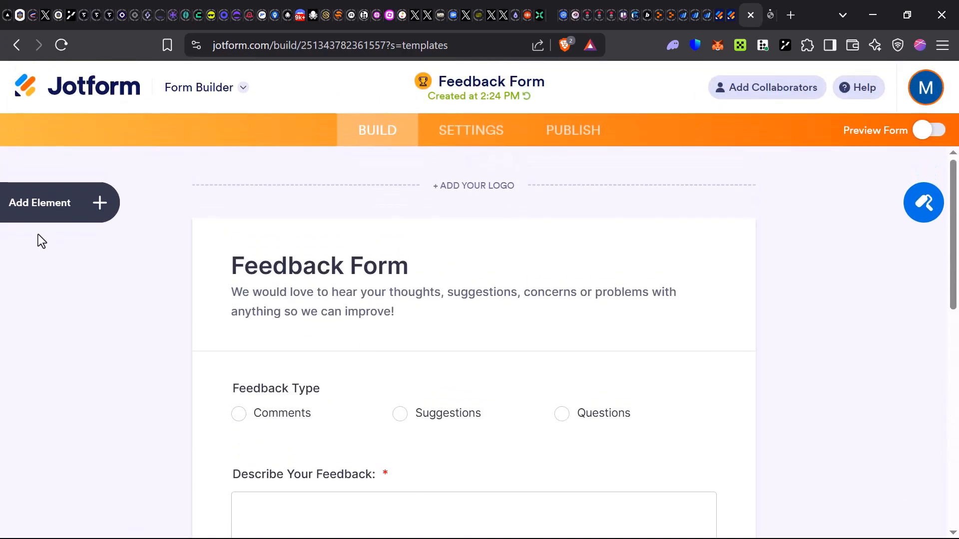
click(98, 206)
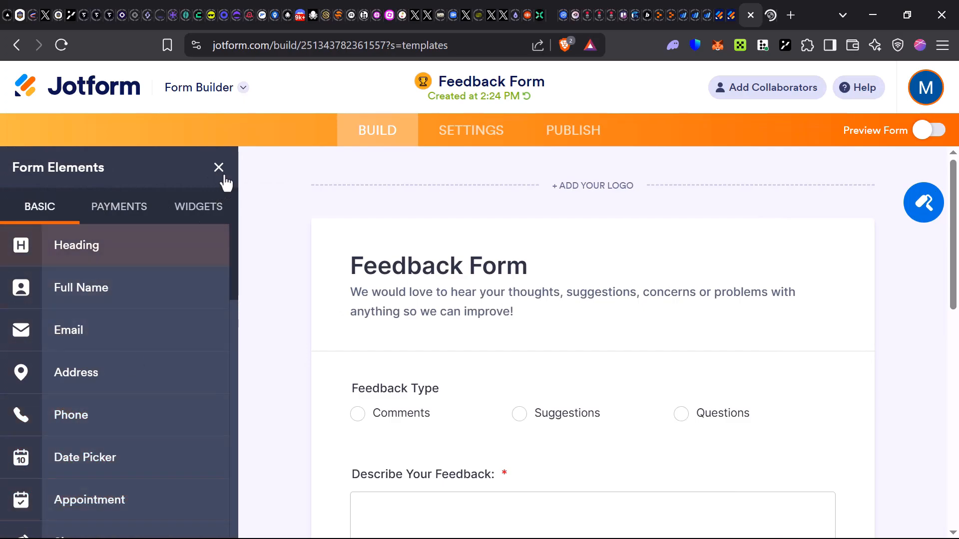
click(206, 208)
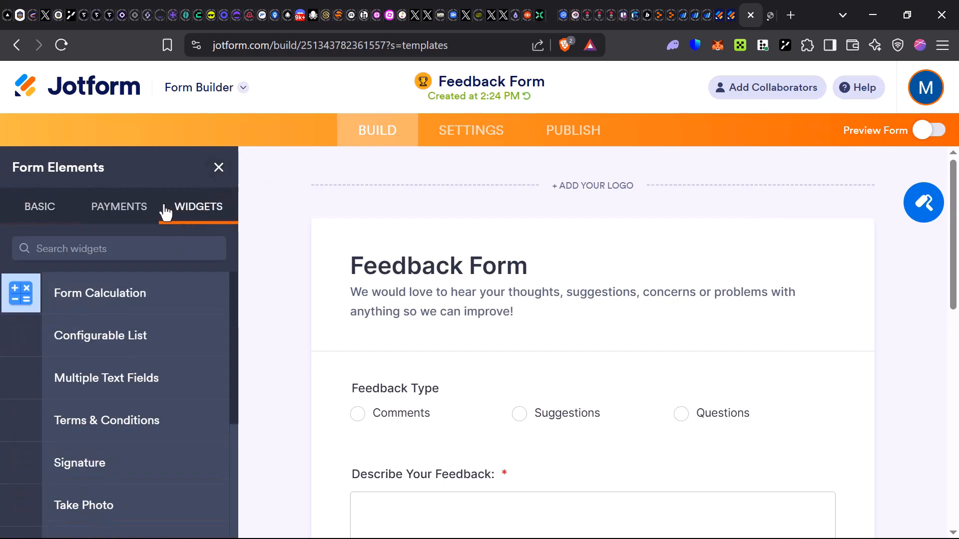
click(132, 219)
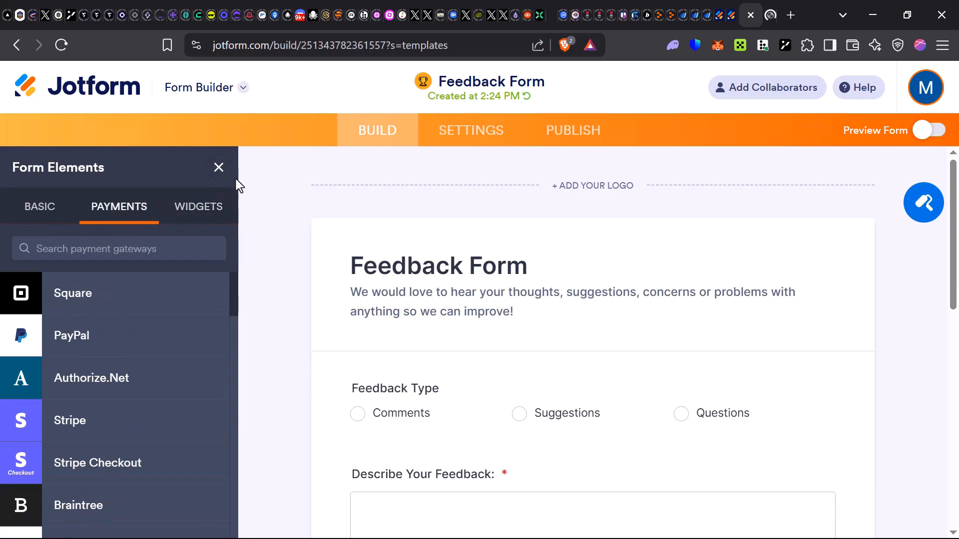
click(220, 167)
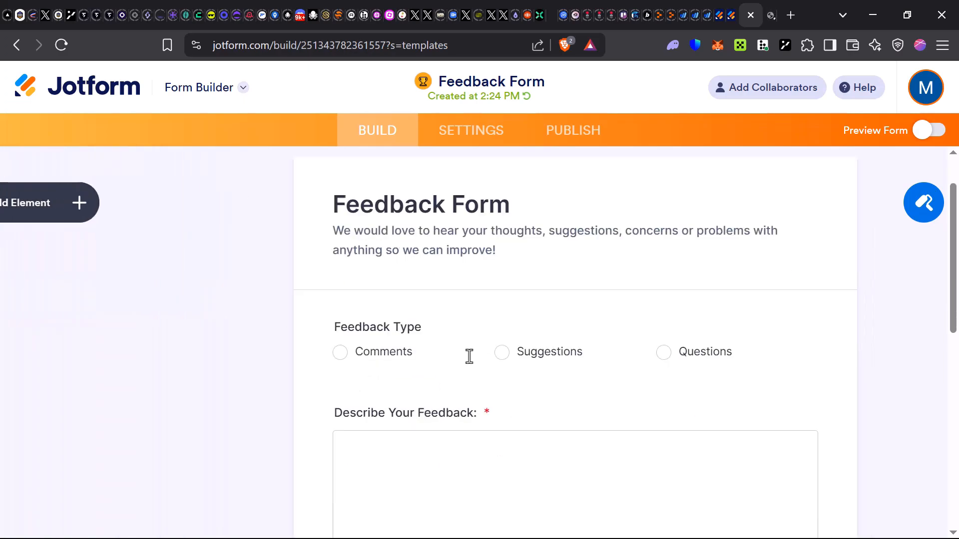
Step: Open the E-mail field's properties and examine its Required setting and description
scroll(493, 335, down, 1)
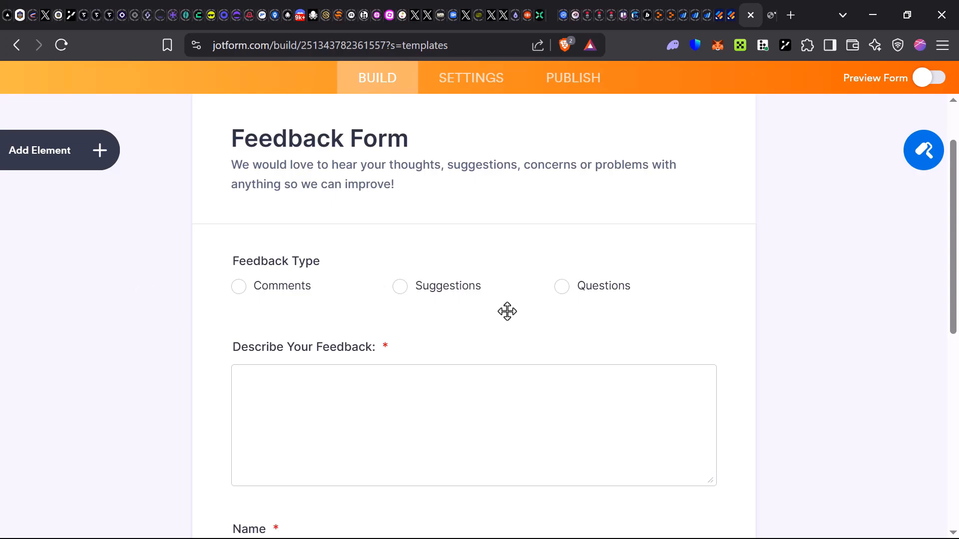
scroll(458, 353, down, 6)
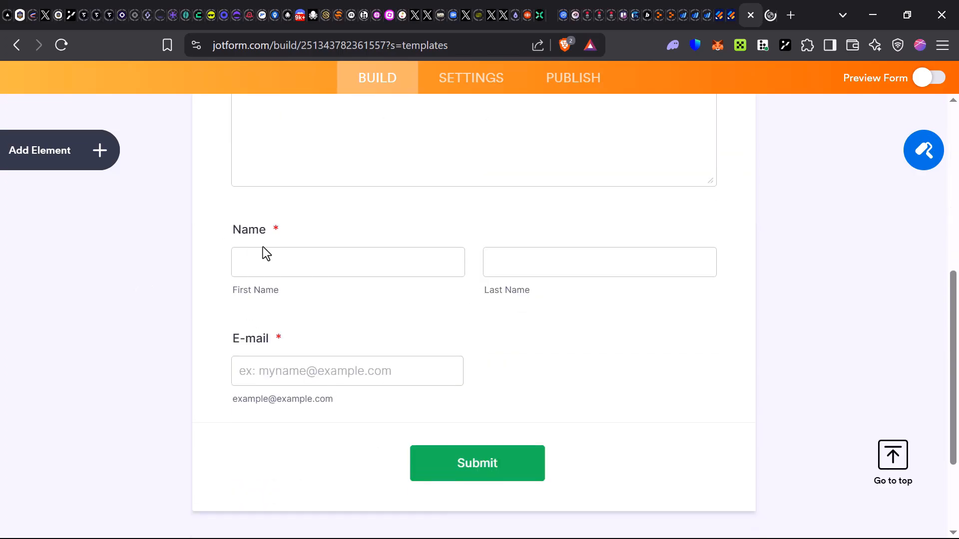
click(276, 341)
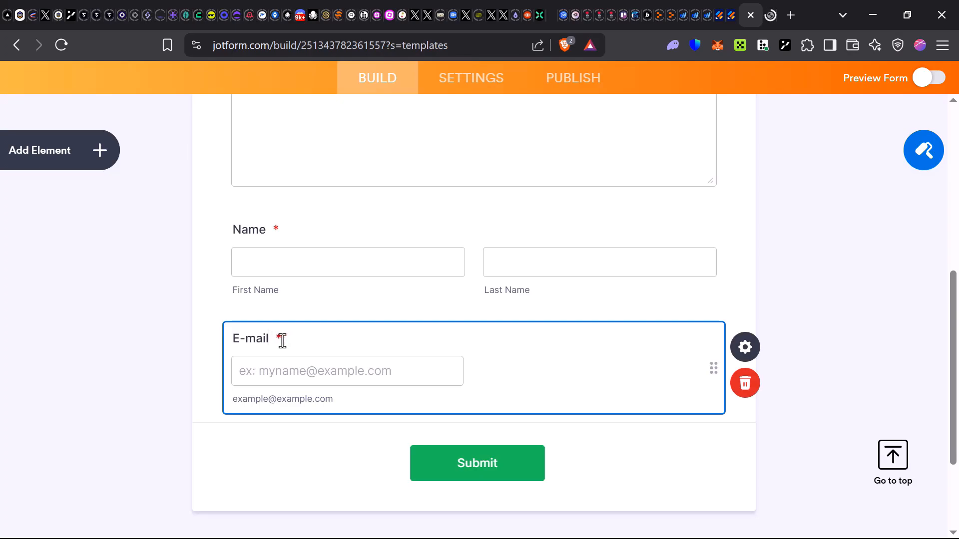
click(749, 363)
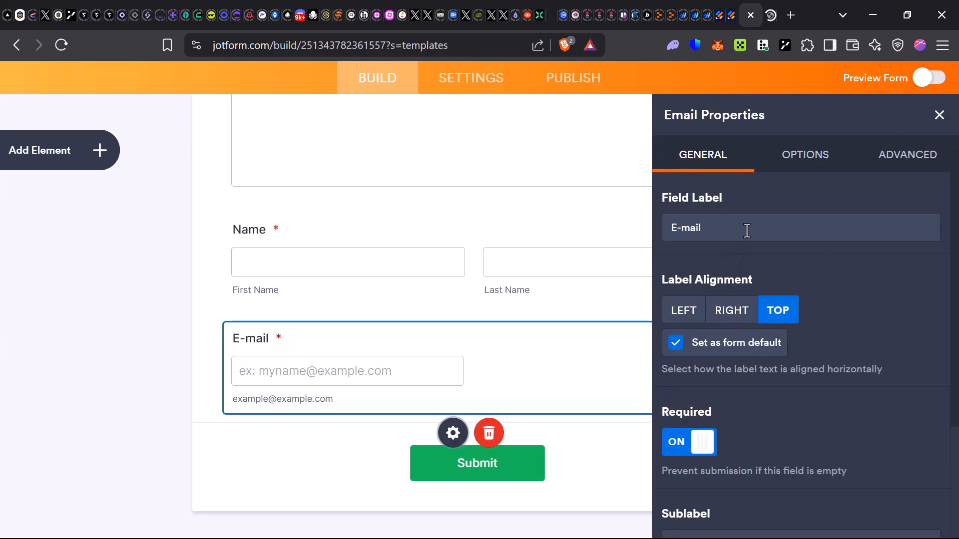
scroll(707, 385, down, 3)
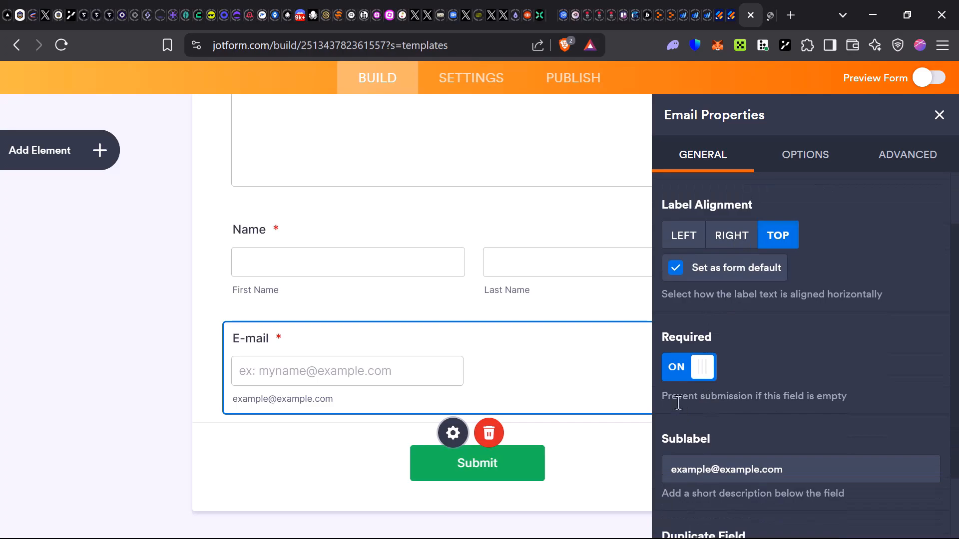
drag(688, 401, 873, 398)
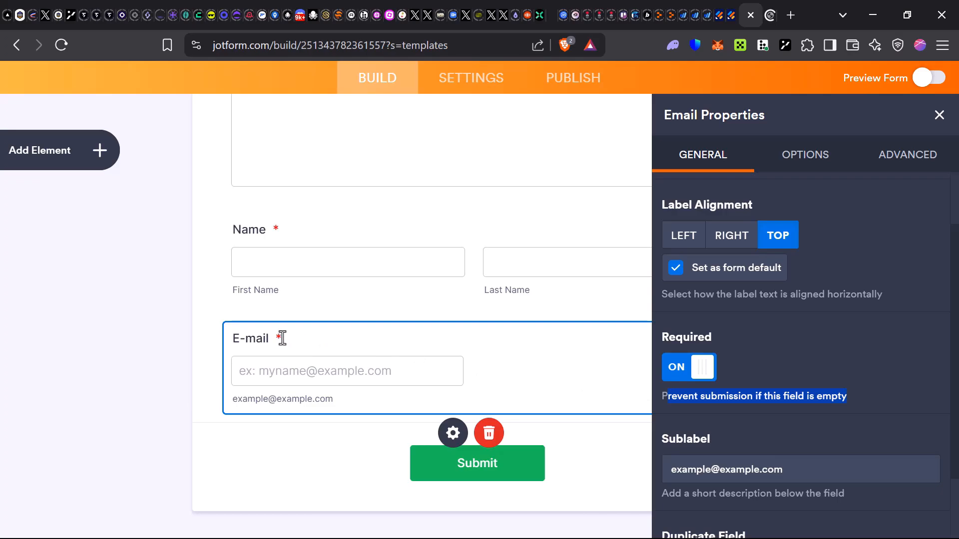
Step: Switch the E-mail field's Required setting off and back on, and close its properties
click(705, 377)
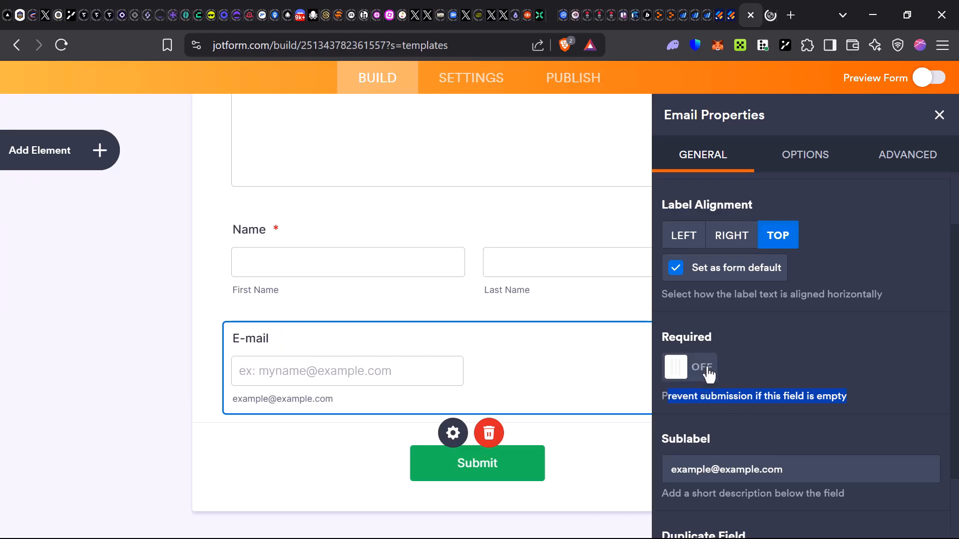
click(709, 375)
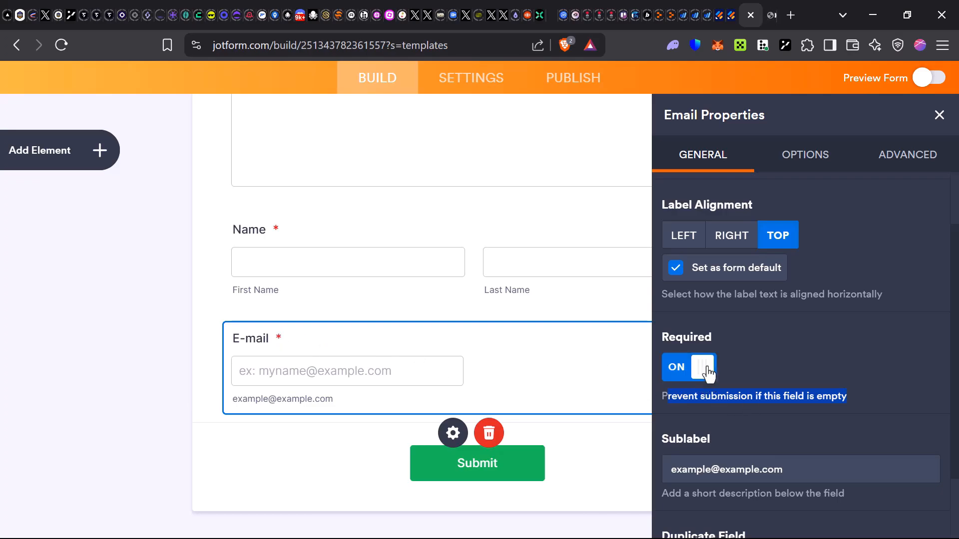
click(311, 473)
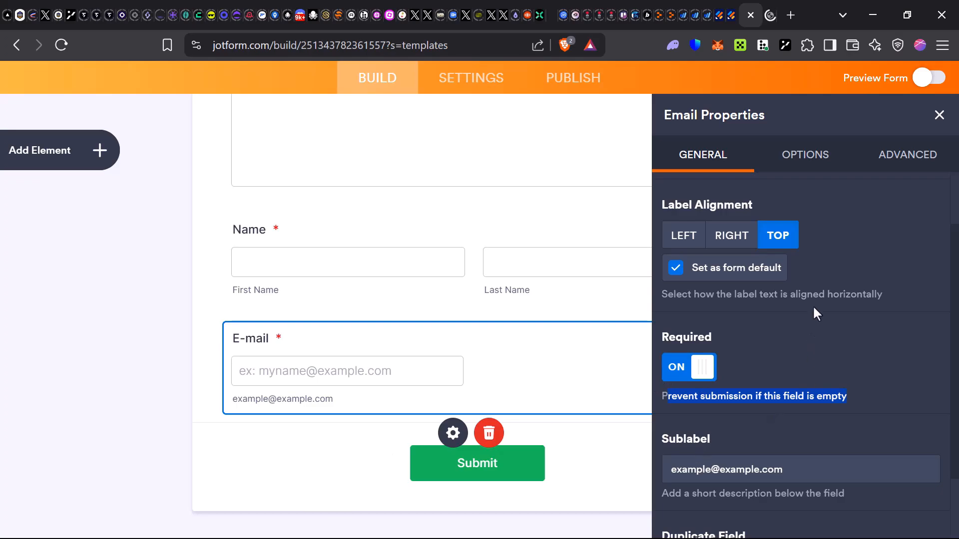
click(938, 116)
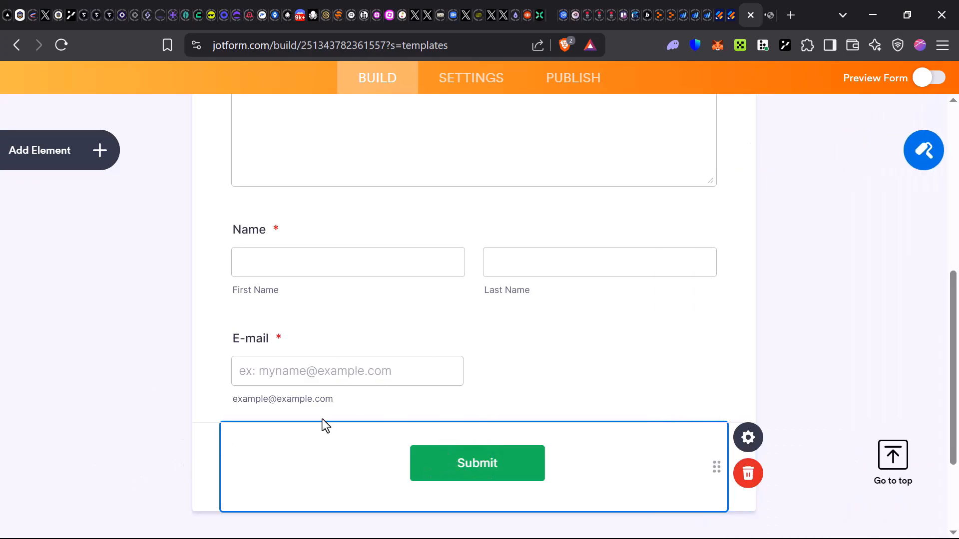
Step: Review the Feedback Form back up to its header and open its publishing options
scroll(466, 406, up, 6)
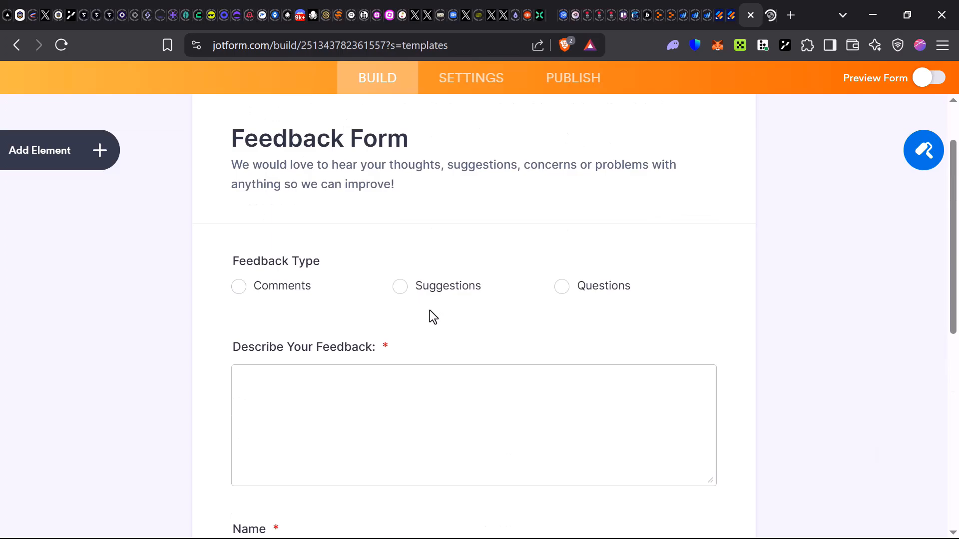
scroll(487, 405, up, 2)
scroll(515, 387, up, 2)
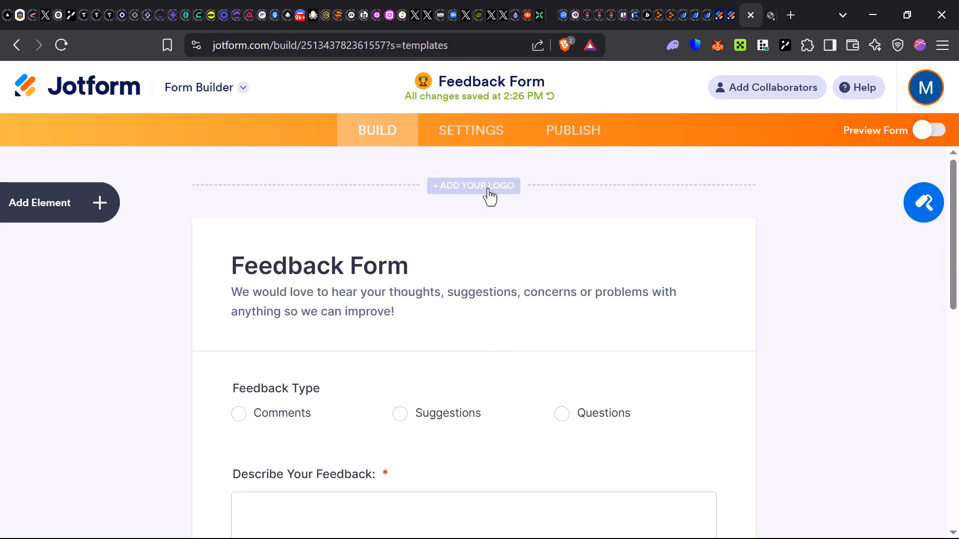
click(601, 130)
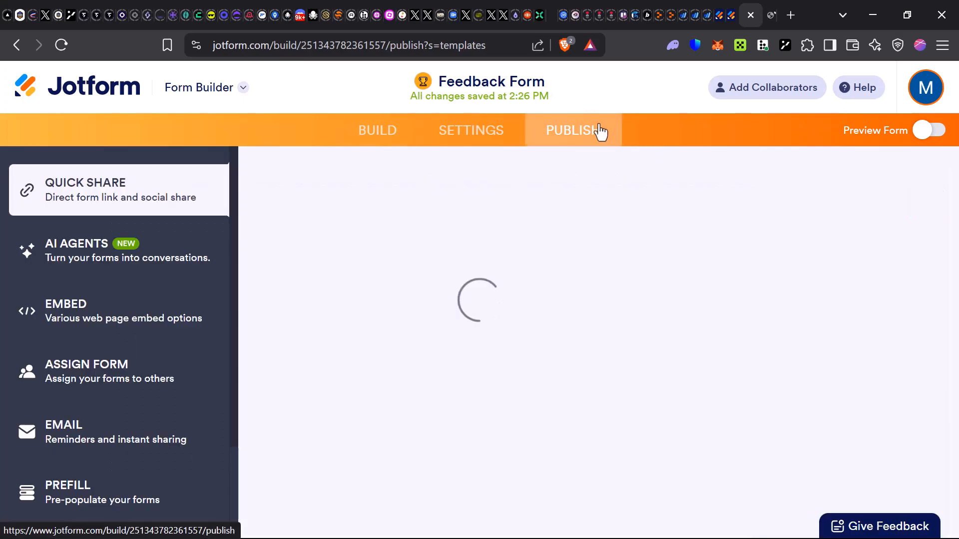